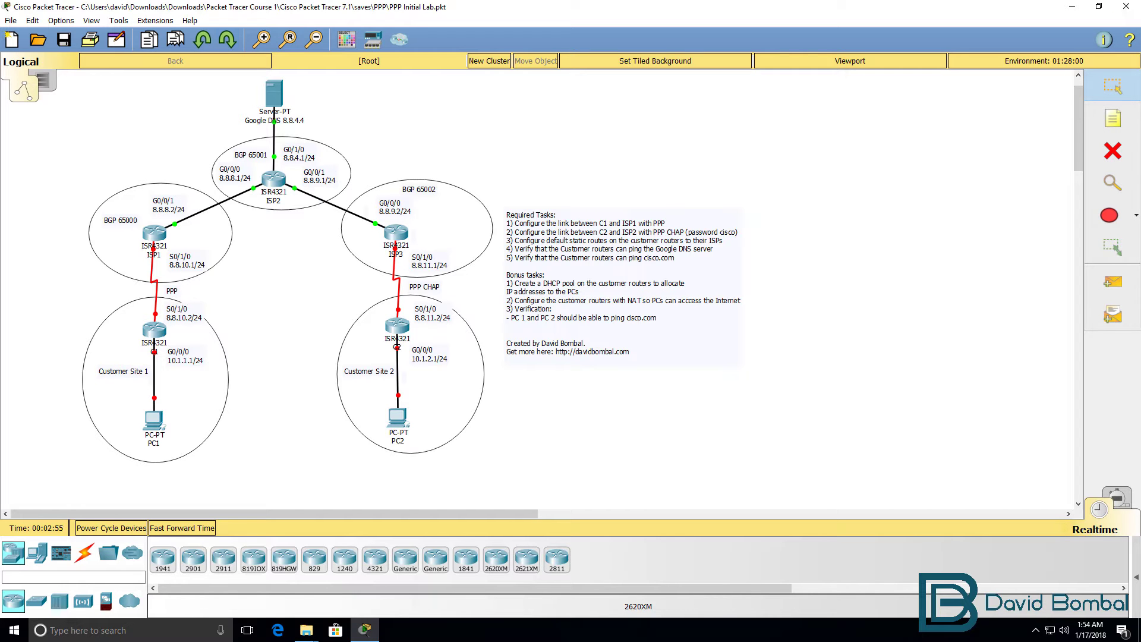
# - Zoom in five steps on the topology and pan the canvas around ISP1 and Customer Site 1
pyautogui.click(261, 39)
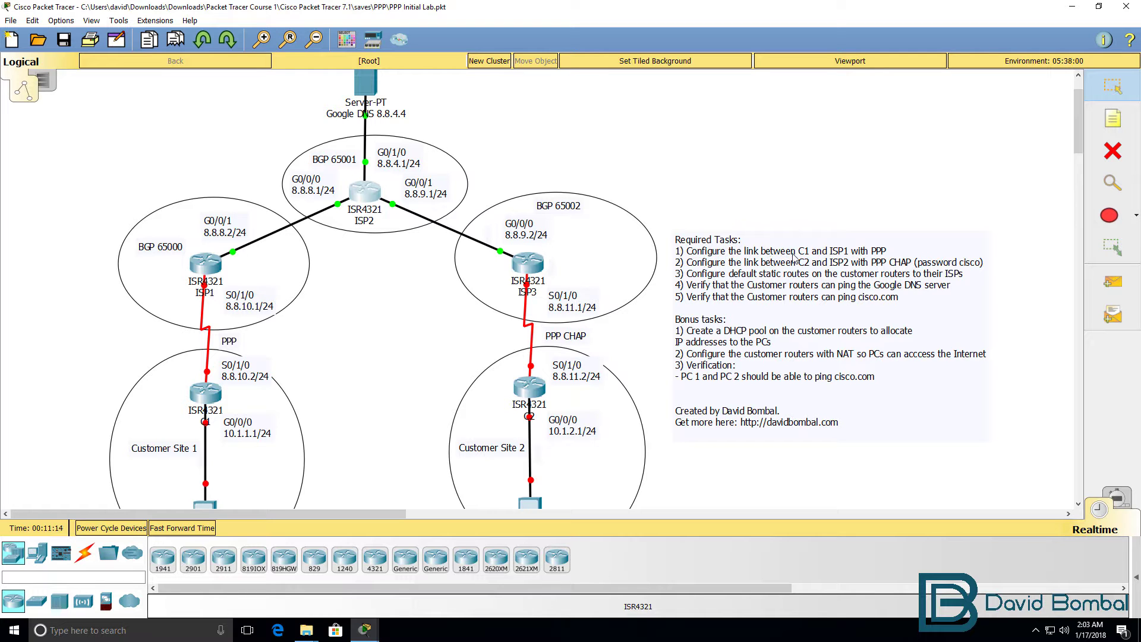
pyautogui.click(262, 39)
pyautogui.click(262, 39)
pyautogui.click(264, 39)
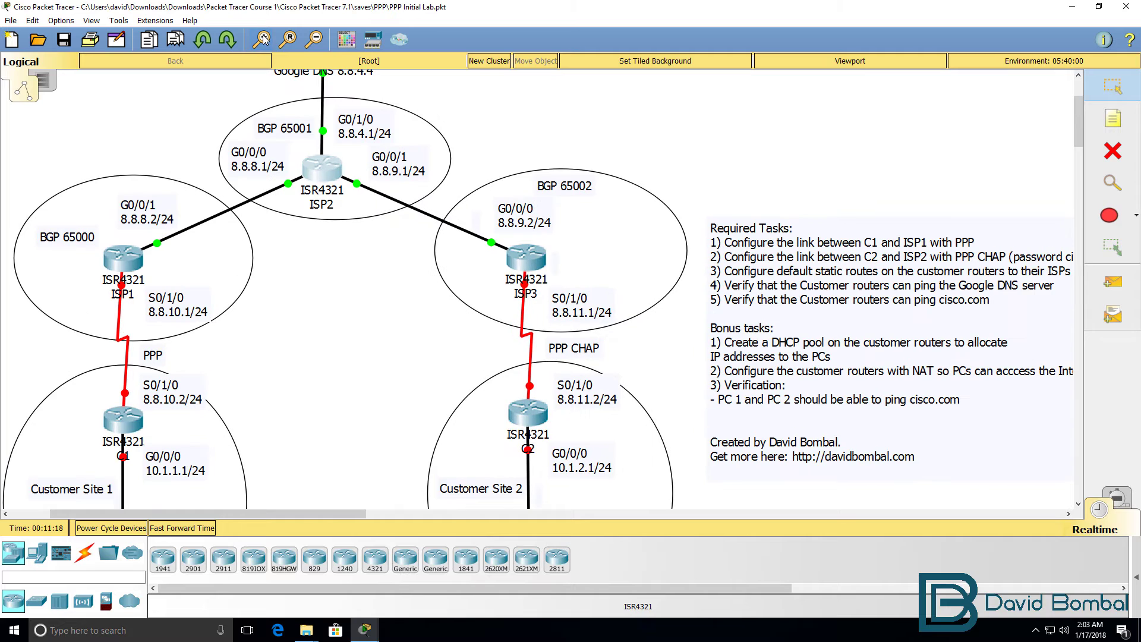
pyautogui.click(262, 39)
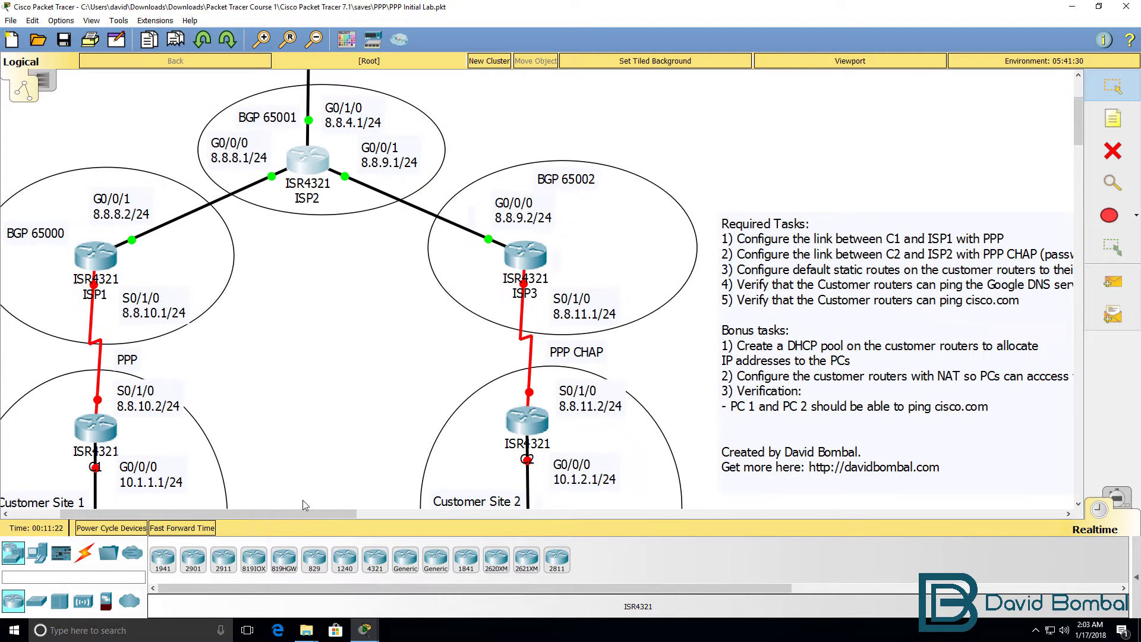
pyautogui.moveTo(344, 512); pyautogui.dragTo(350, 512)
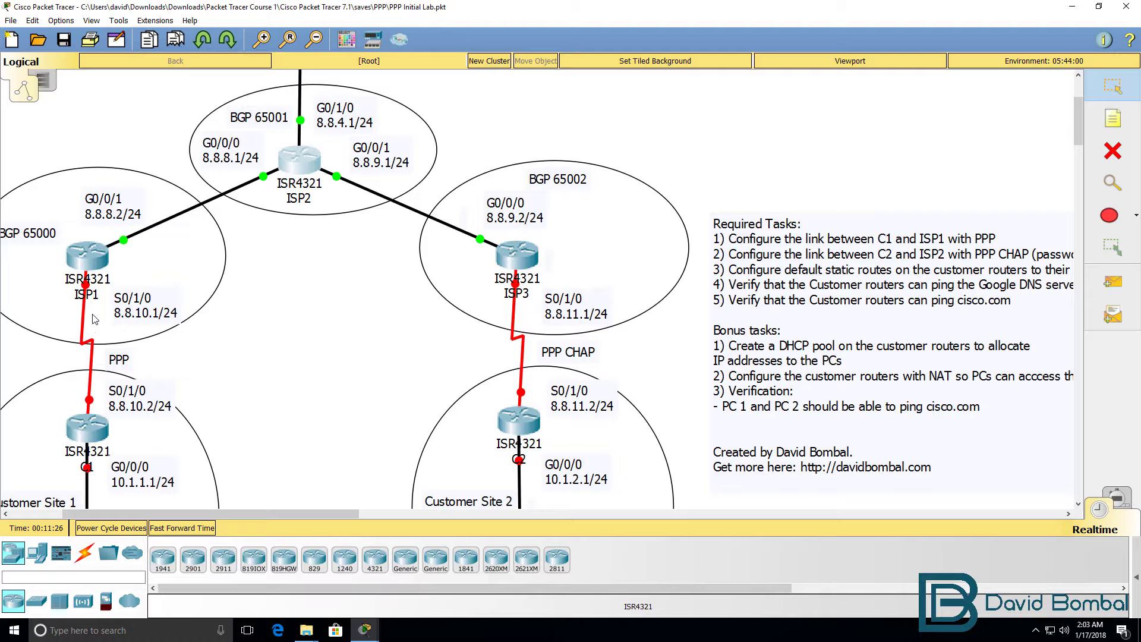
# - Open ISP1's CLI, widen its console and enter privileged mode with 'en'
pyautogui.click(98, 262)
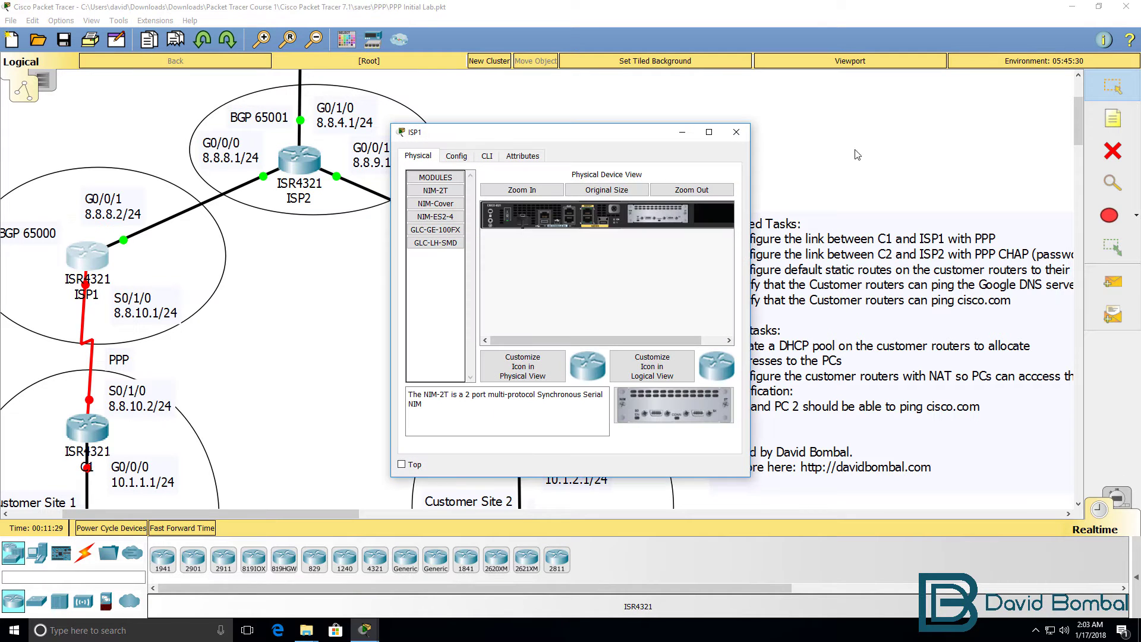
pyautogui.click(496, 160)
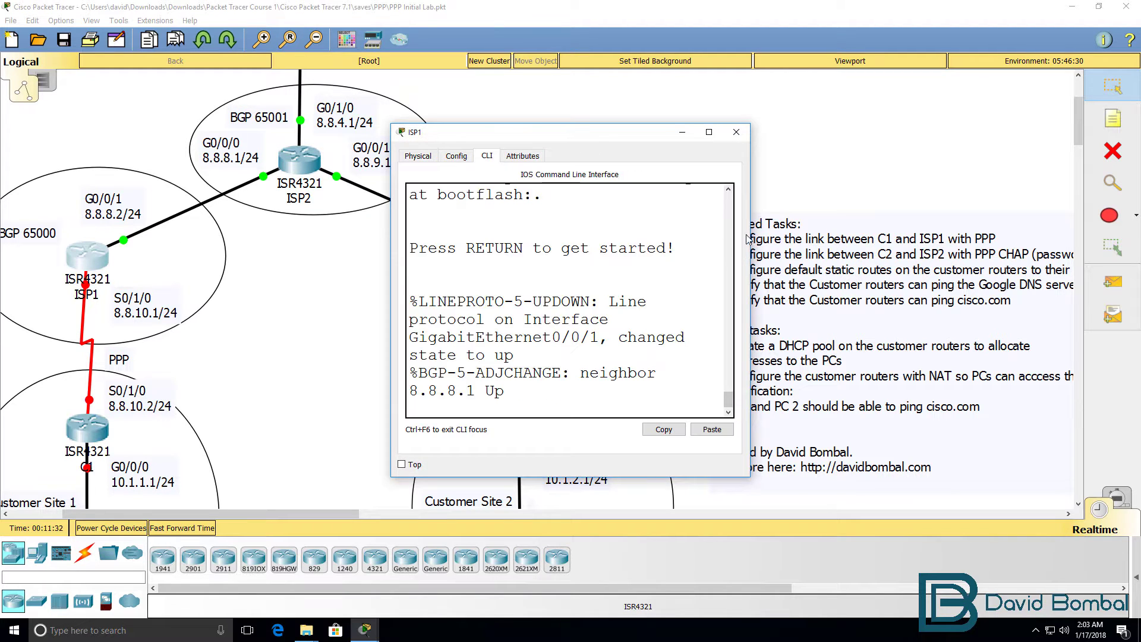
pyautogui.moveTo(750, 241); pyautogui.dragTo(1128, 251)
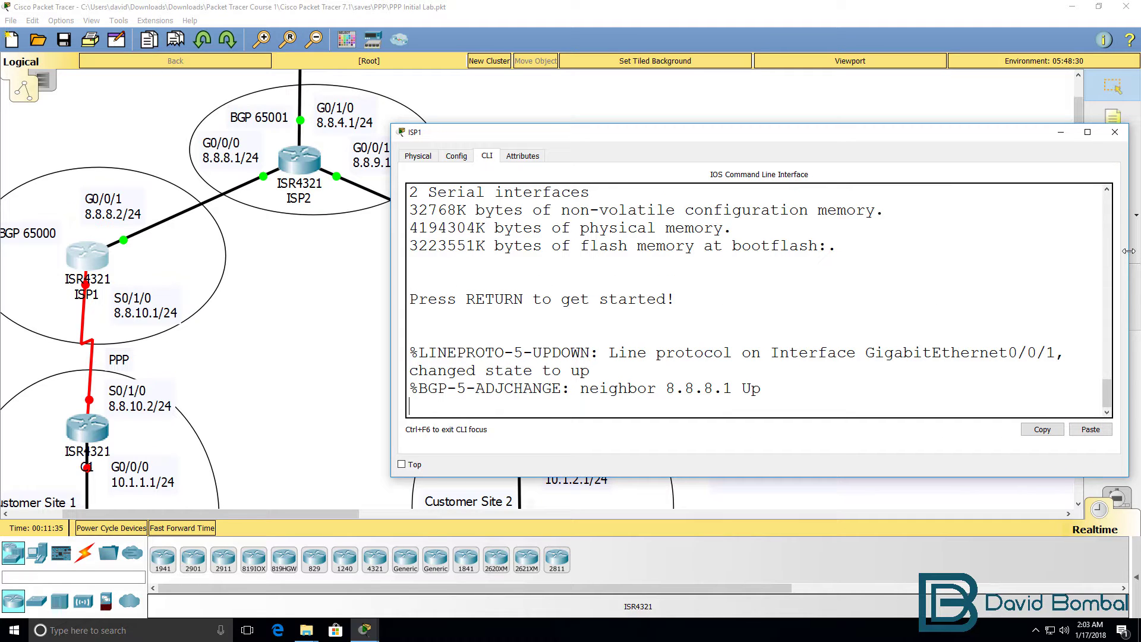
pyautogui.press('Return')
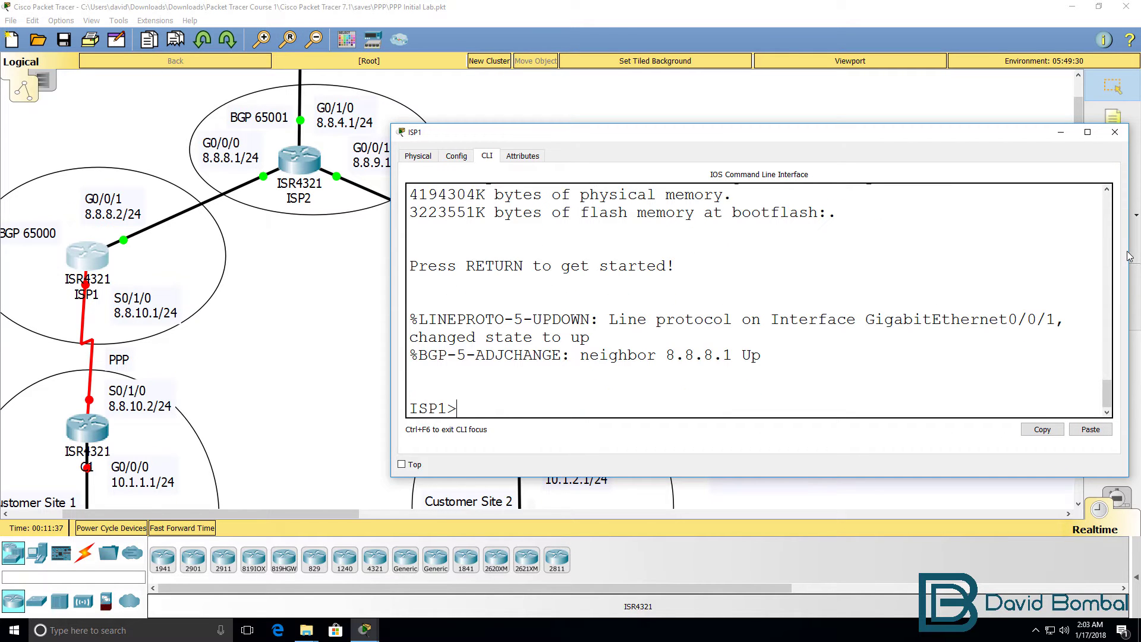
pyautogui.write('en')
pyautogui.press('Return')
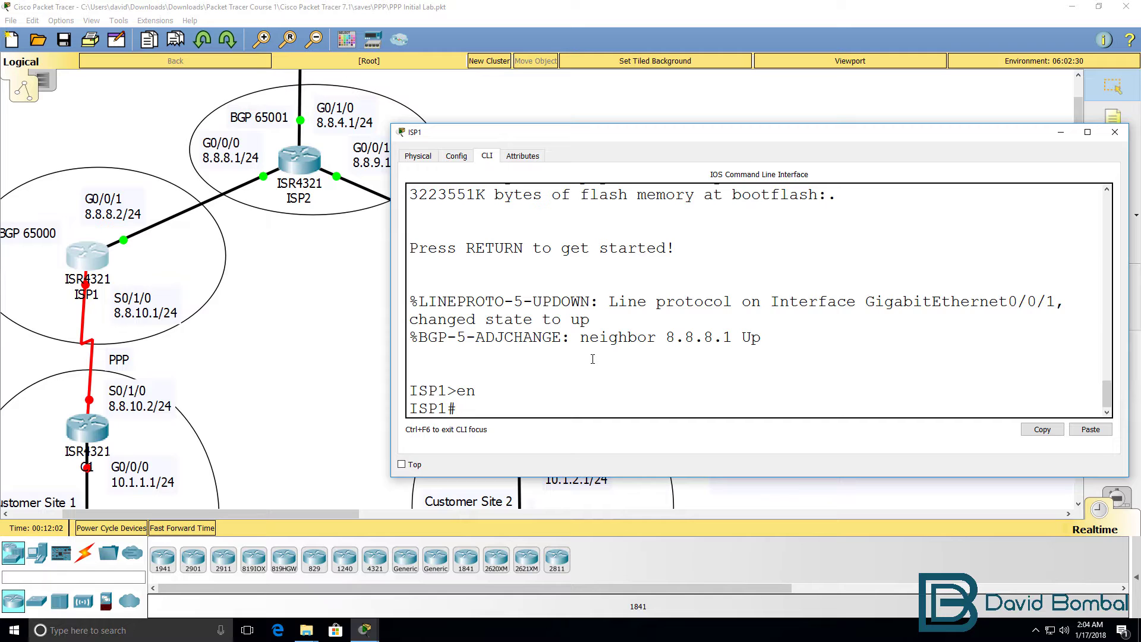
# - List ISP1's interfaces: GigabitEthernet0/0/1 is 8.8.8.2 up/up, Serial0/1/0 unassigned and administratively down
pyautogui.write('sh ip int brief')
pyautogui.press('Return')
pyautogui.moveTo(391, 312); pyautogui.dragTo(294, 311)
pyautogui.moveTo(527, 327); pyautogui.dragTo(304, 330)
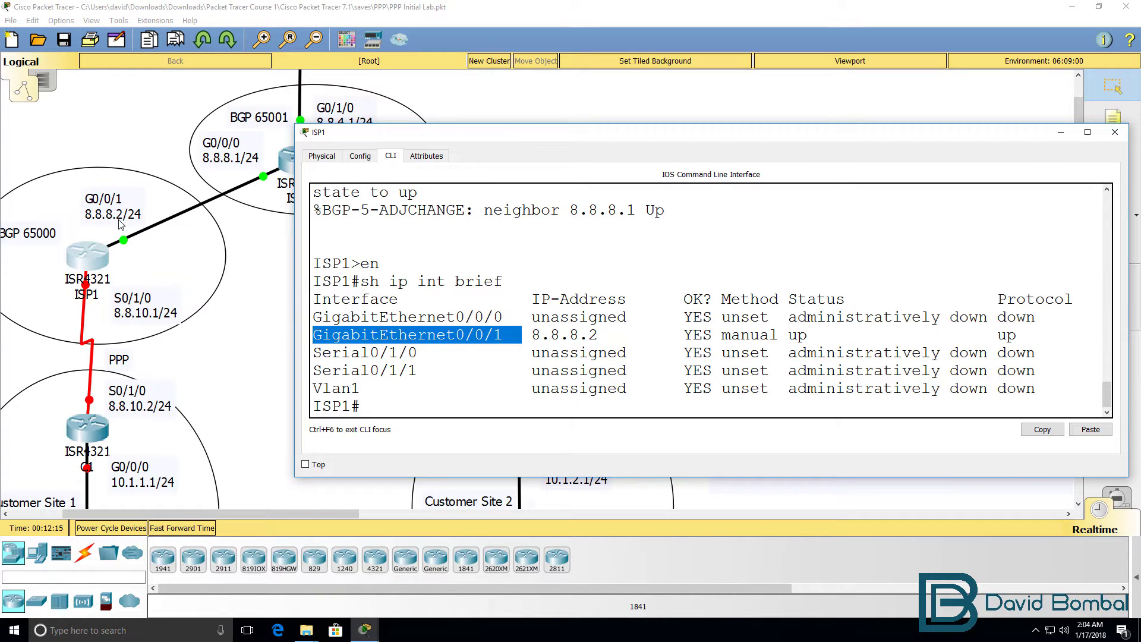
pyautogui.moveTo(639, 337); pyautogui.dragTo(523, 337)
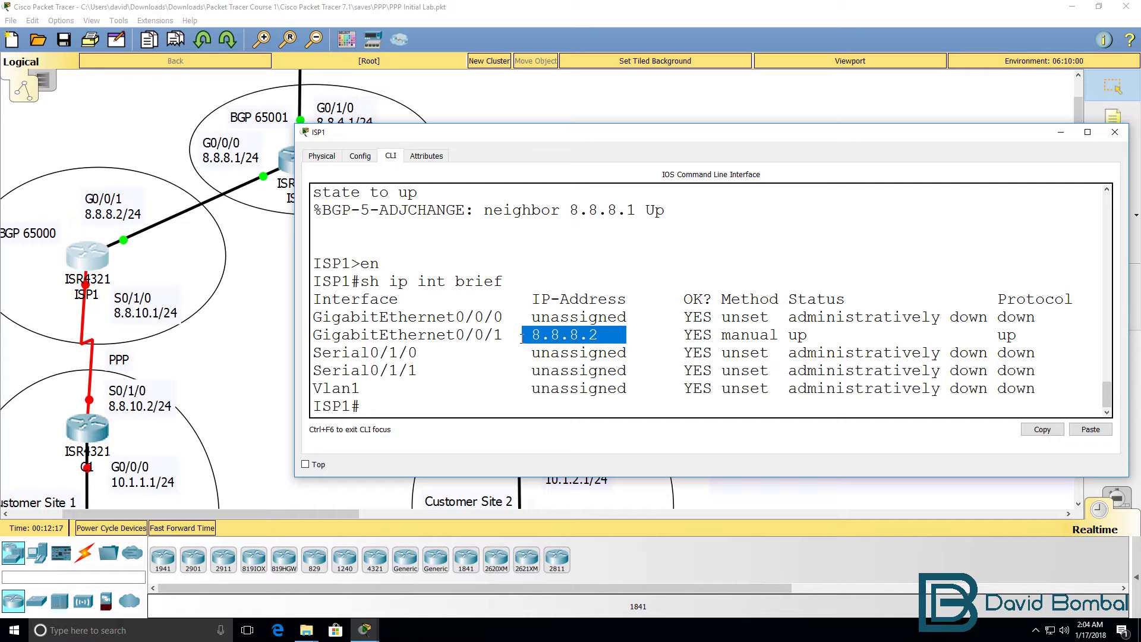
pyautogui.moveTo(789, 337); pyautogui.dragTo(1139, 337)
pyautogui.moveTo(313, 353); pyautogui.dragTo(442, 351)
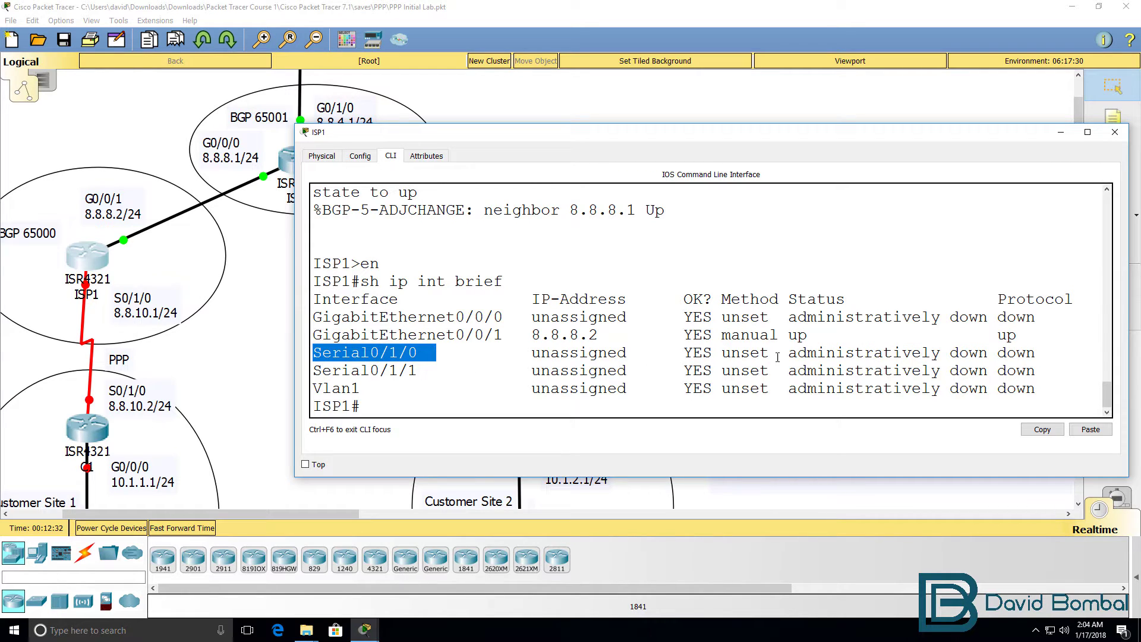
pyautogui.moveTo(768, 354); pyautogui.dragTo(1061, 359)
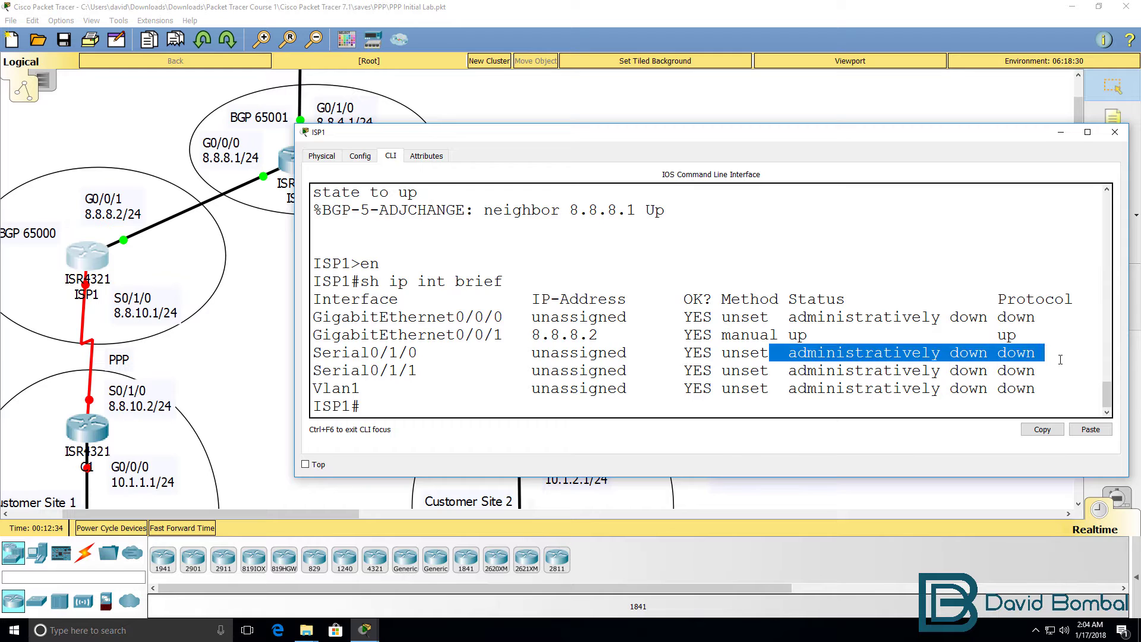
pyautogui.write('sh')
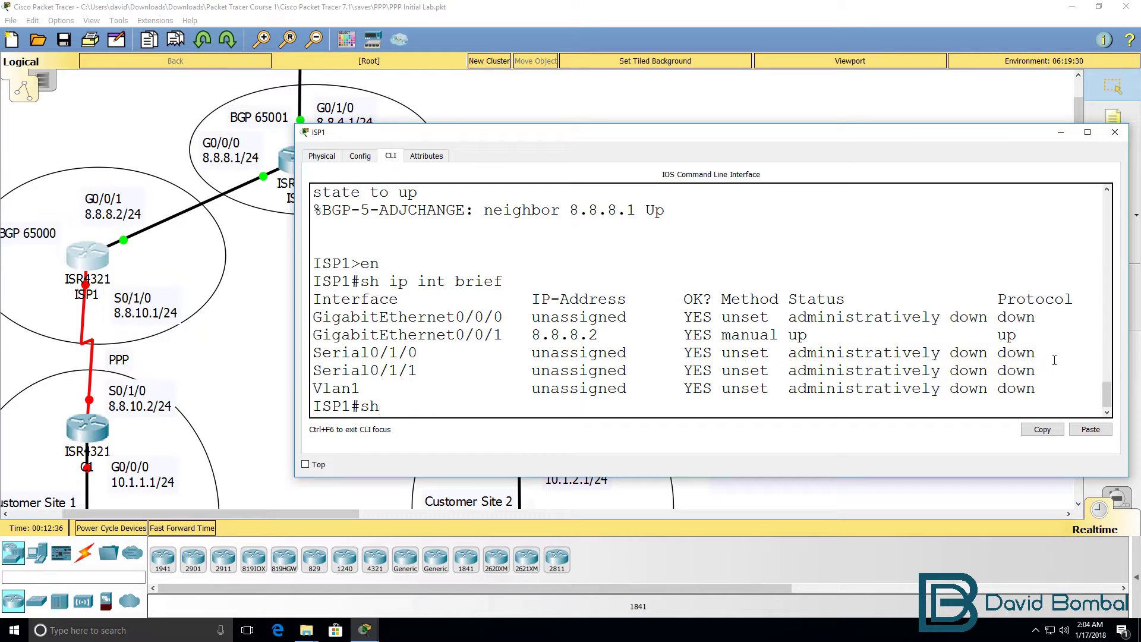
pyautogui.write(' int s0/1/0')
# - Show ISP1's Serial0/1/0 details: administratively down, line protocol down, HDLC encapsulation
pyautogui.press('Return')
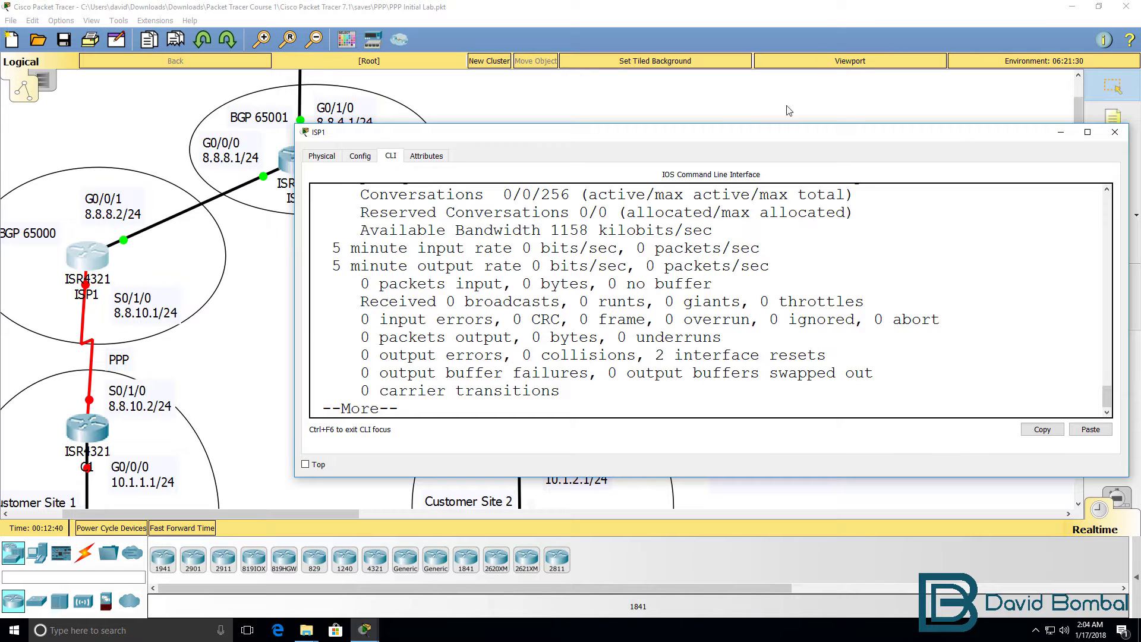
pyautogui.moveTo(748, 124); pyautogui.dragTo(740, 2)
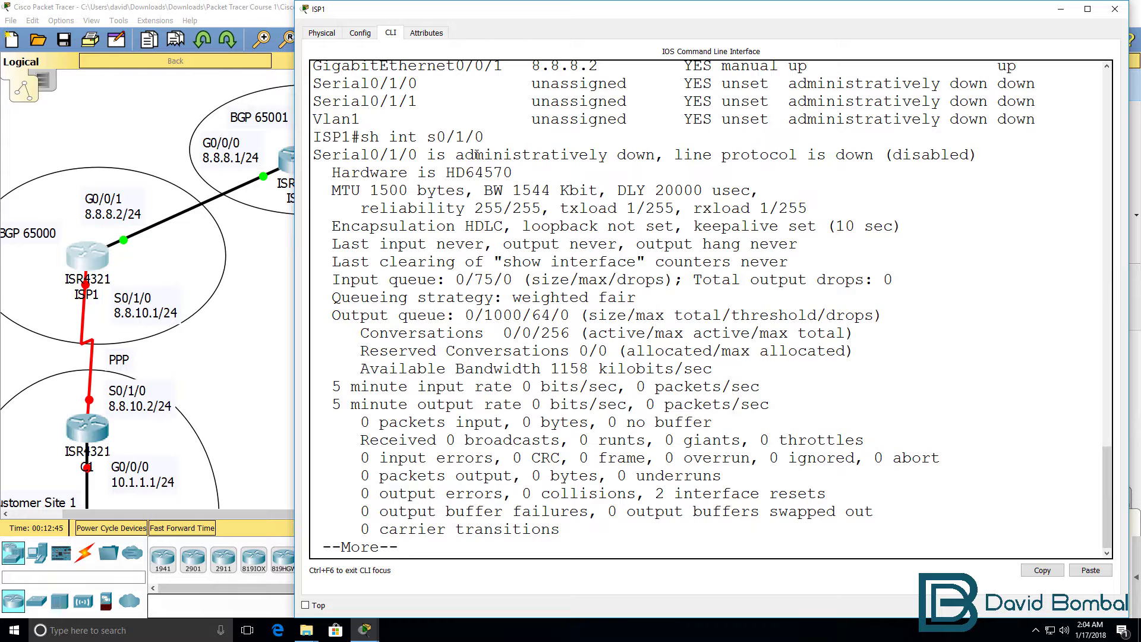
pyautogui.moveTo(323, 226); pyautogui.dragTo(533, 224)
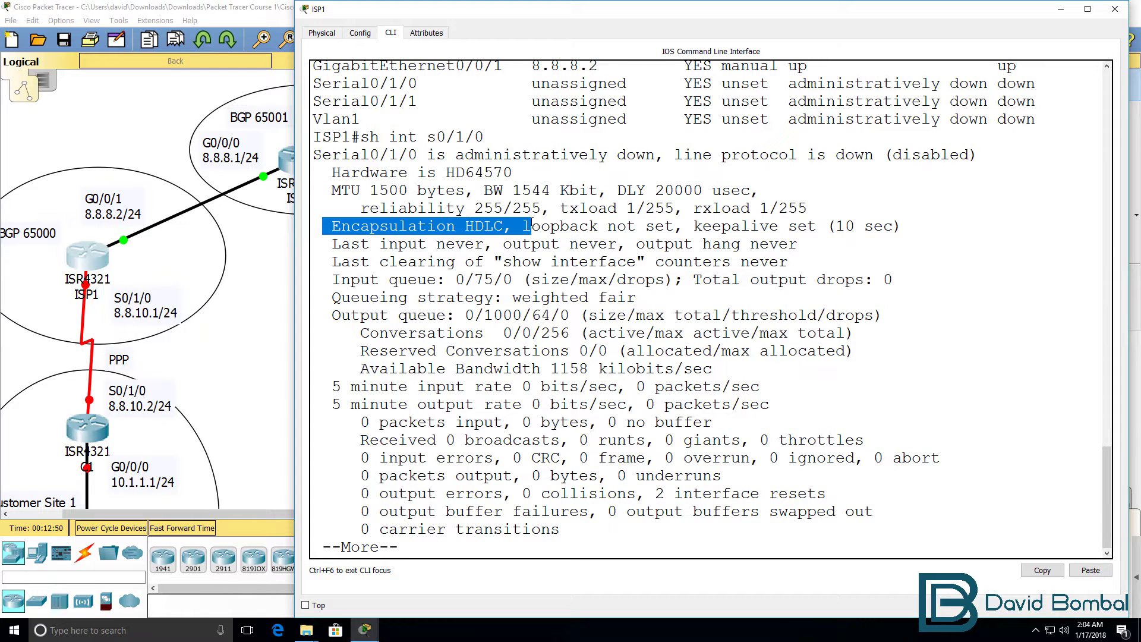
pyautogui.moveTo(313, 156); pyautogui.dragTo(1027, 159)
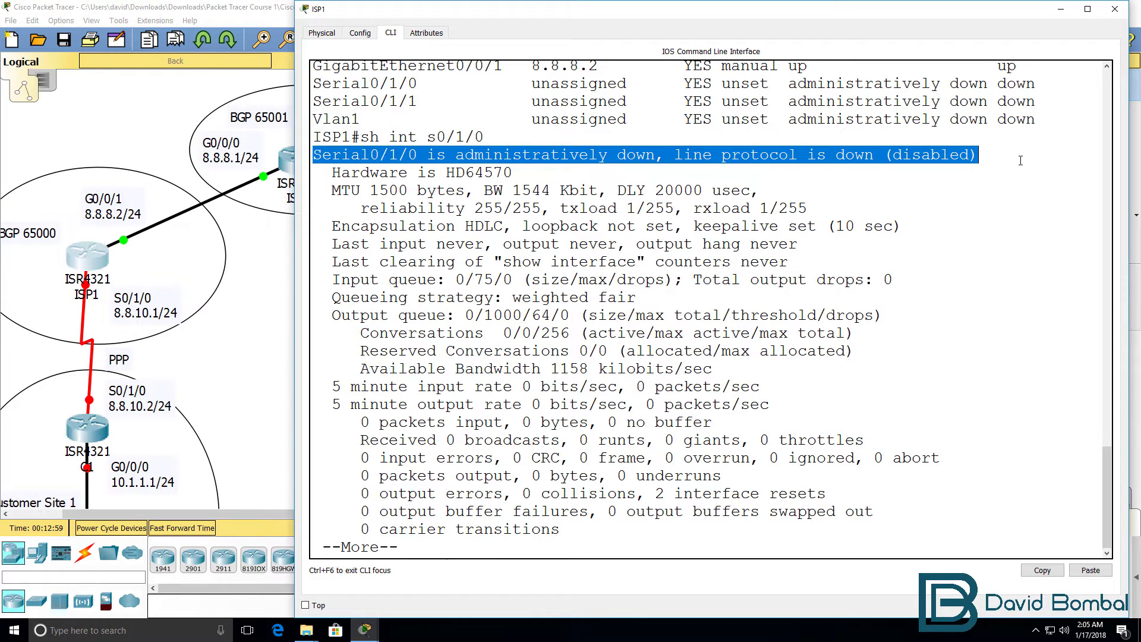
pyautogui.press('space')
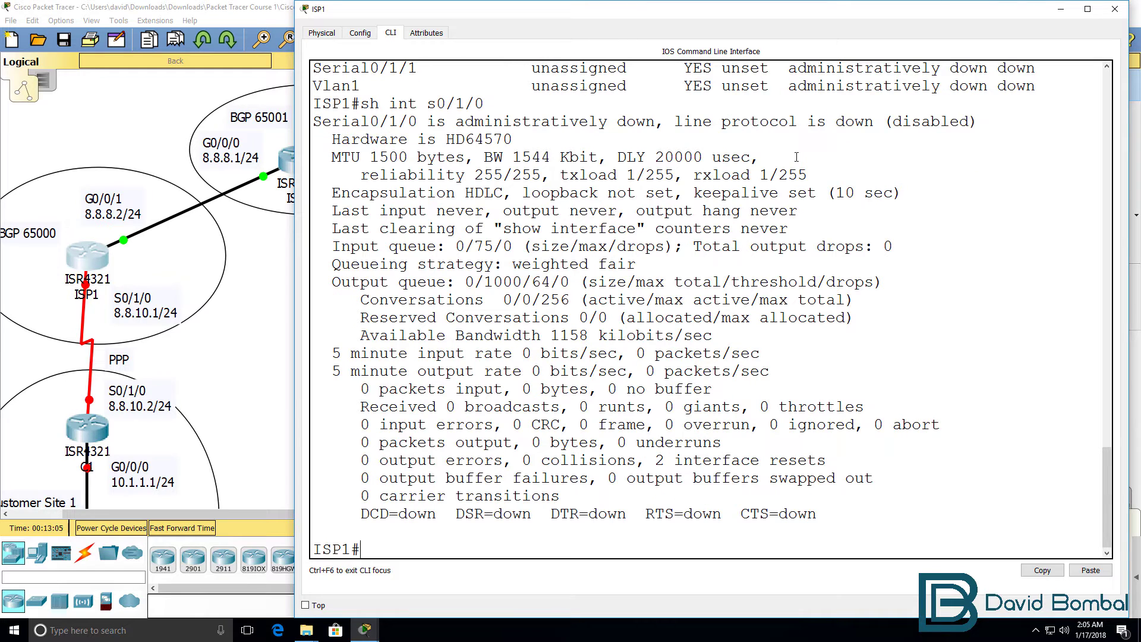
# - Enter interface configuration for ISP1's Serial0/1/0
pyautogui.moveTo(512, 195); pyautogui.dragTo(459, 195)
pyautogui.write('conf t')
pyautogui.press('Return')
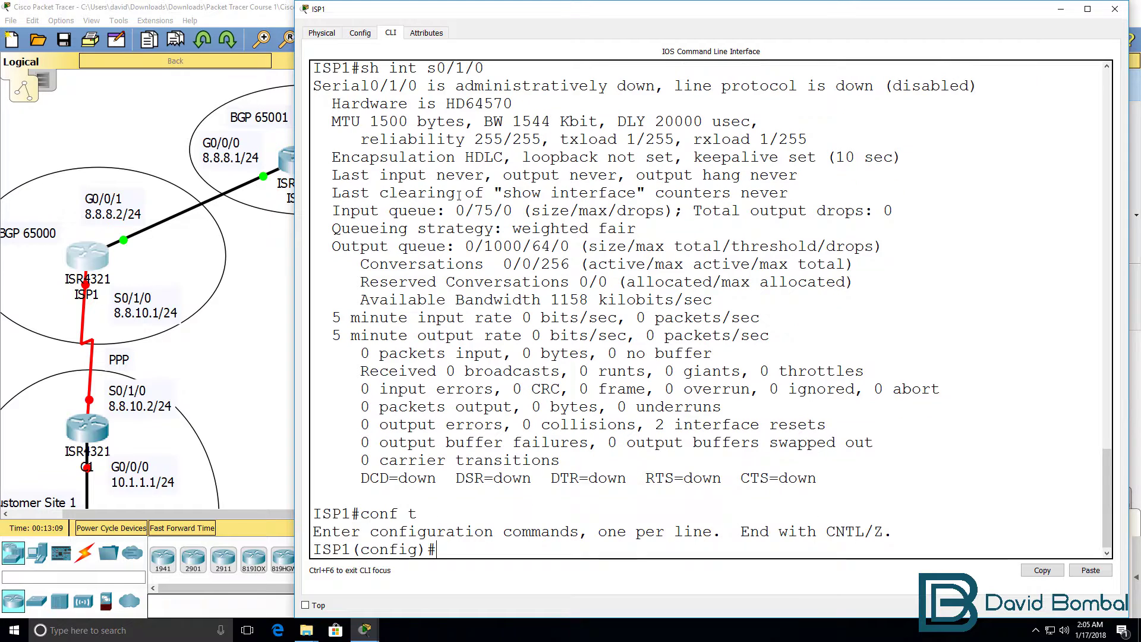
pyautogui.write('int s0/1/0')
pyautogui.press('Return')
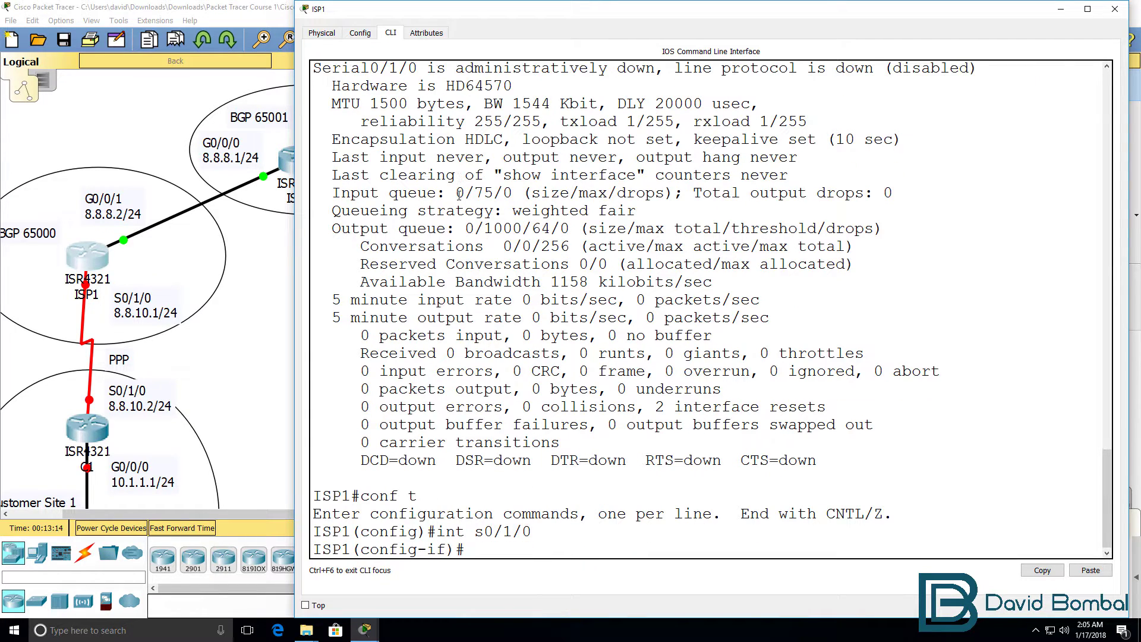
# - Assign address 8.8.10.1 255.255.255.0 to ISP1's Serial0/1/0
pyautogui.write('ip add')
pyautogui.press('Tab')
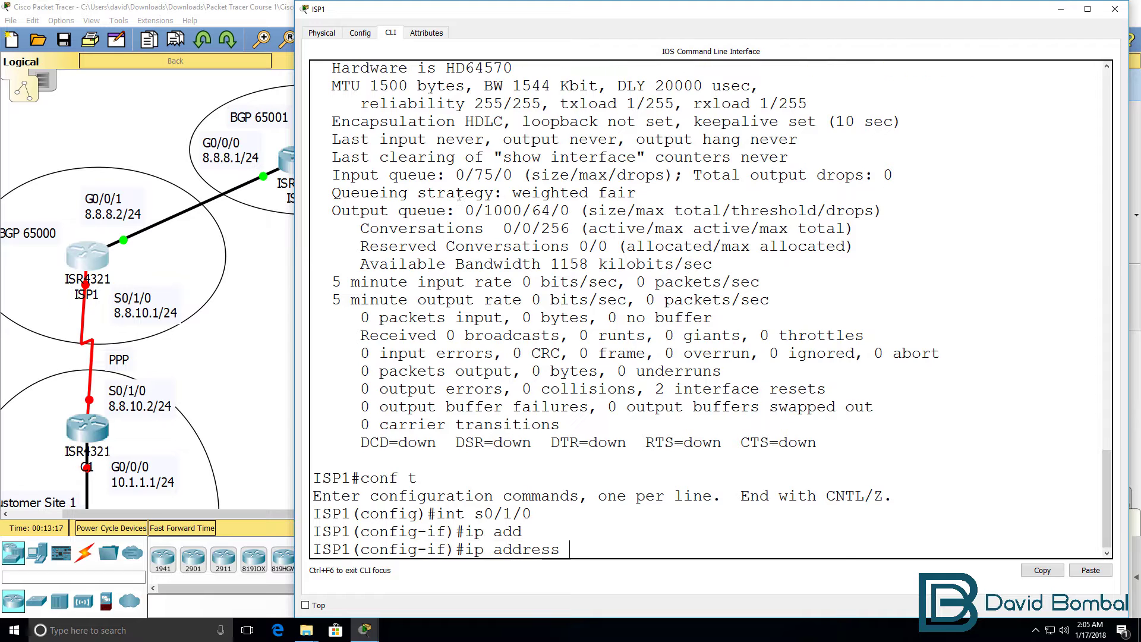
pyautogui.scroll(1, 459, 196)
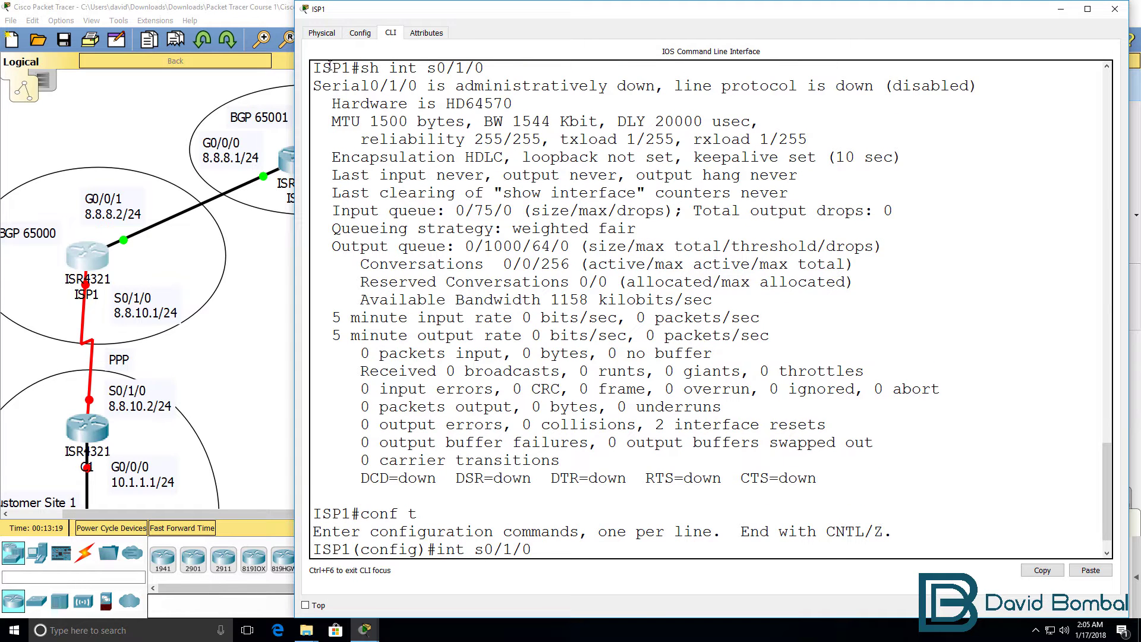
pyautogui.moveTo(314, 86); pyautogui.dragTo(660, 261)
pyautogui.scroll(-1, 660, 262)
pyautogui.write('8')
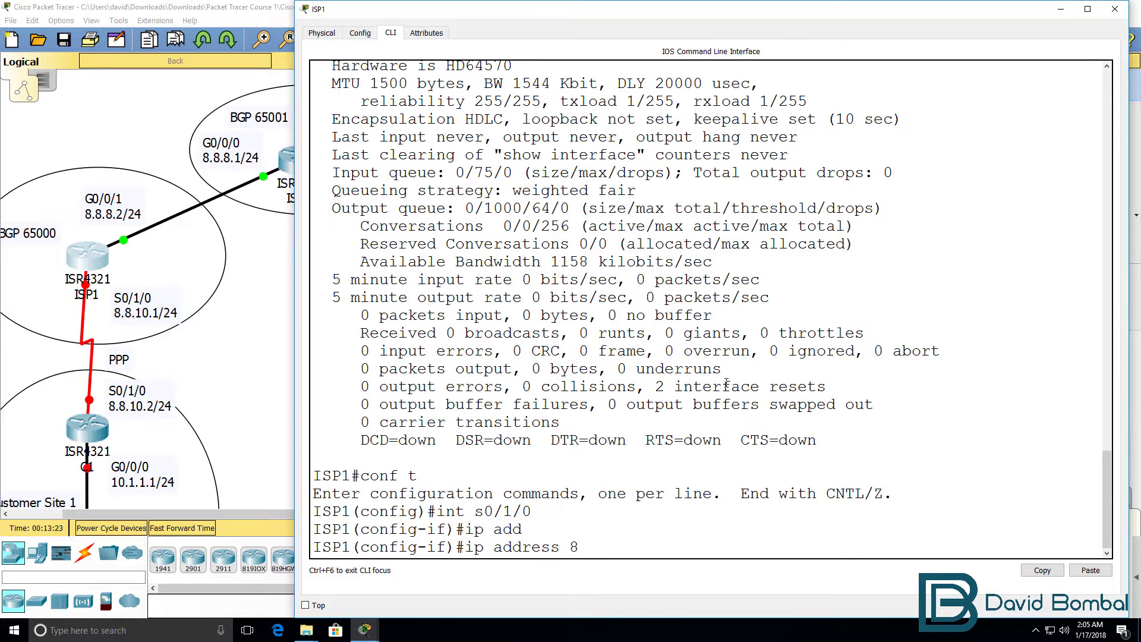
pyautogui.write('.8.')
pyautogui.press('BackSpace')
pyautogui.write('0.1 ?')
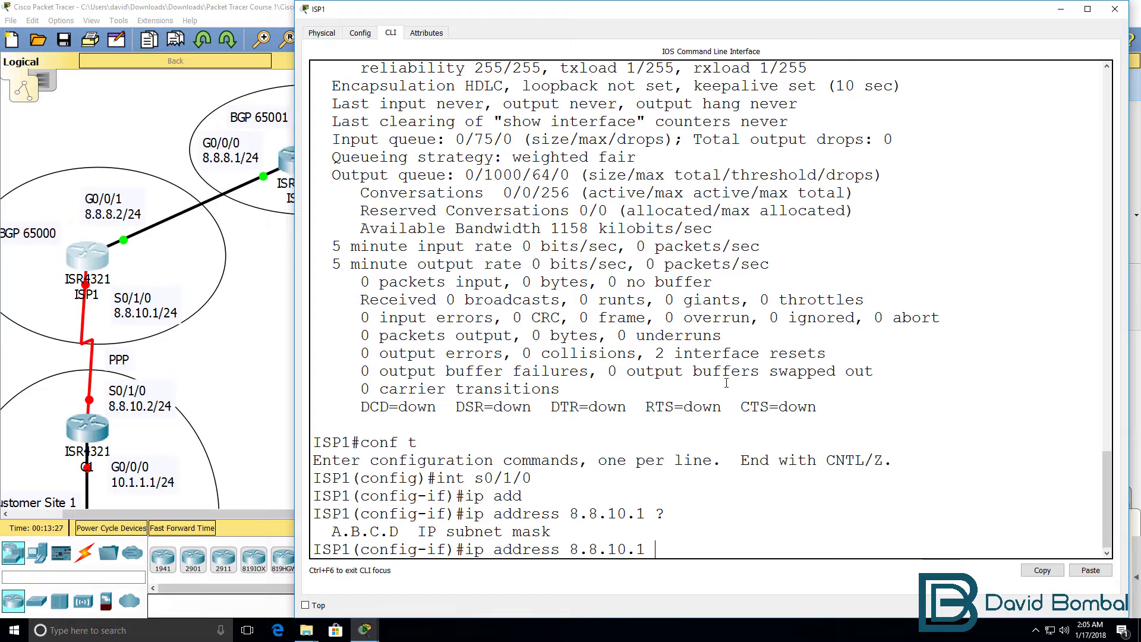
pyautogui.write('255.255.255.0')
pyautogui.press('Return')
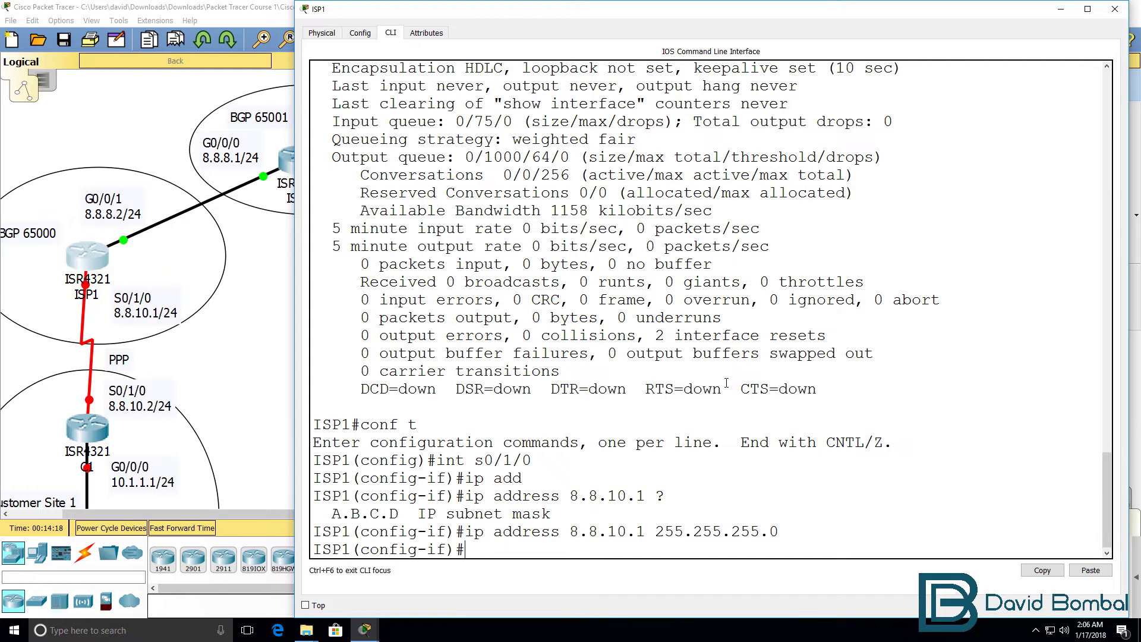
# - Set PPP encapsulation, enable the interface with no shut, and exit configuration mode
pyautogui.write('en')
pyautogui.press('Tab')
pyautogui.write('?')
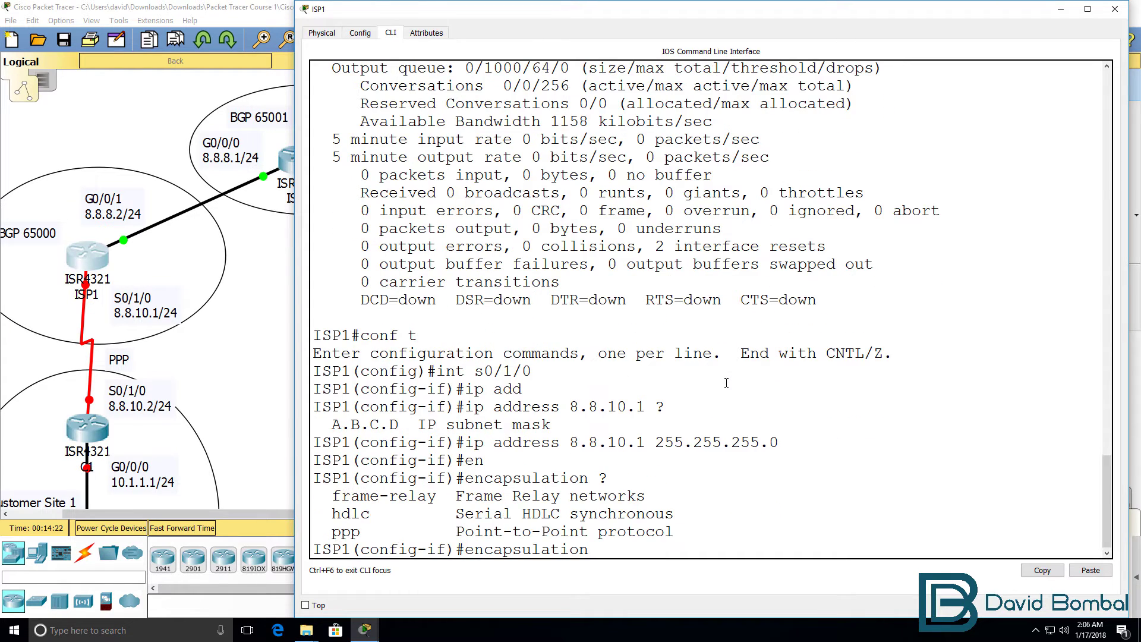
pyautogui.write('ppp ?')
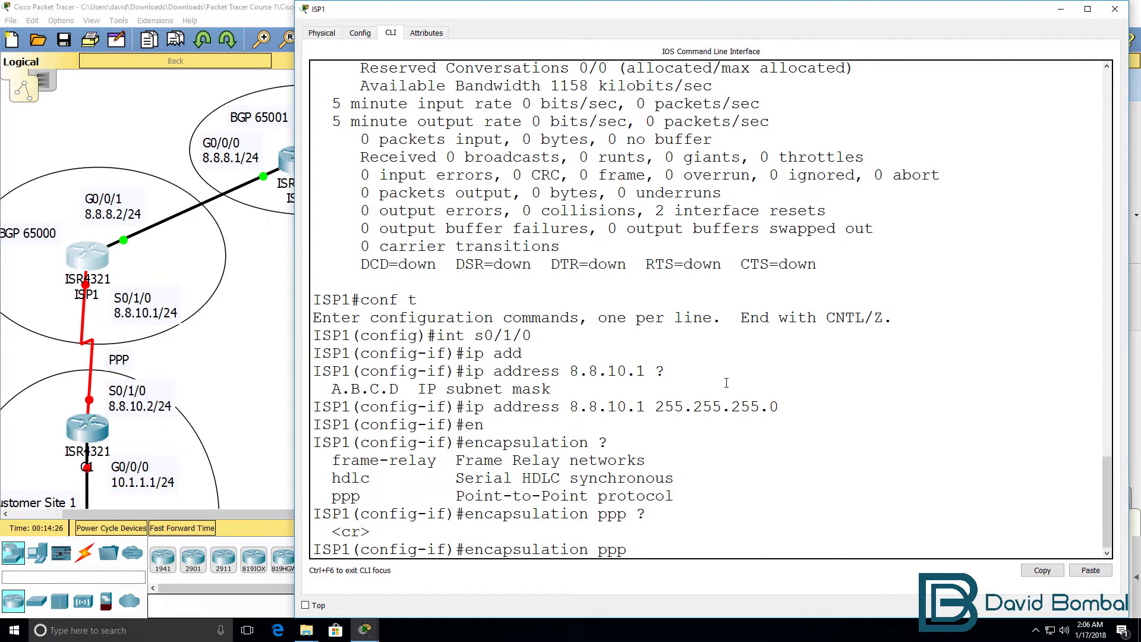
pyautogui.press('Return')
pyautogui.write('no shut')
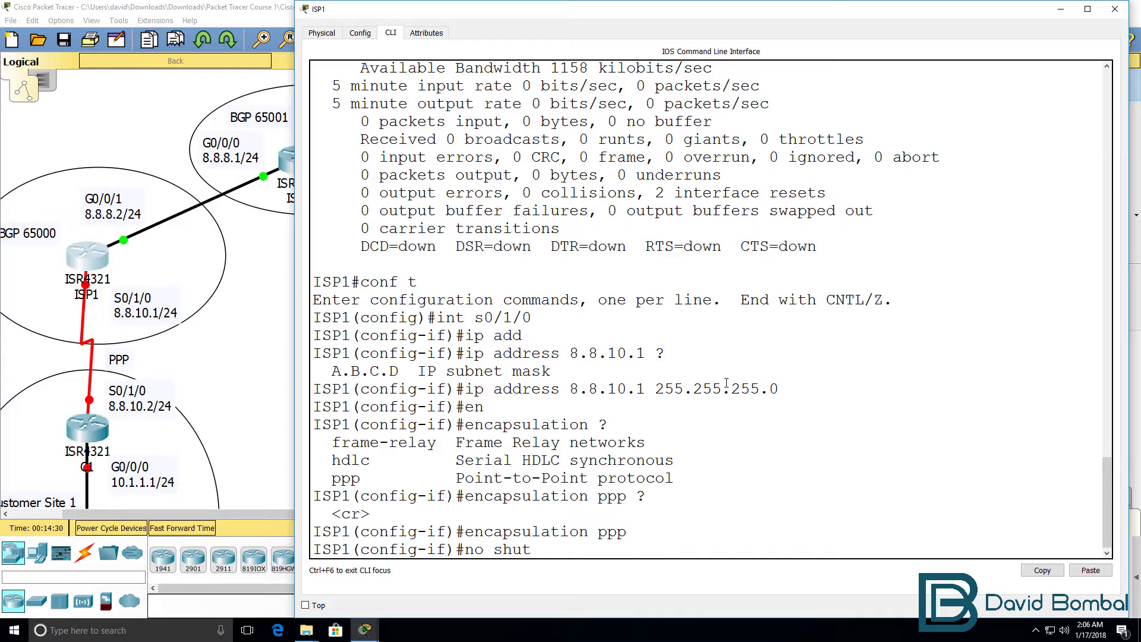
pyautogui.press('Return')
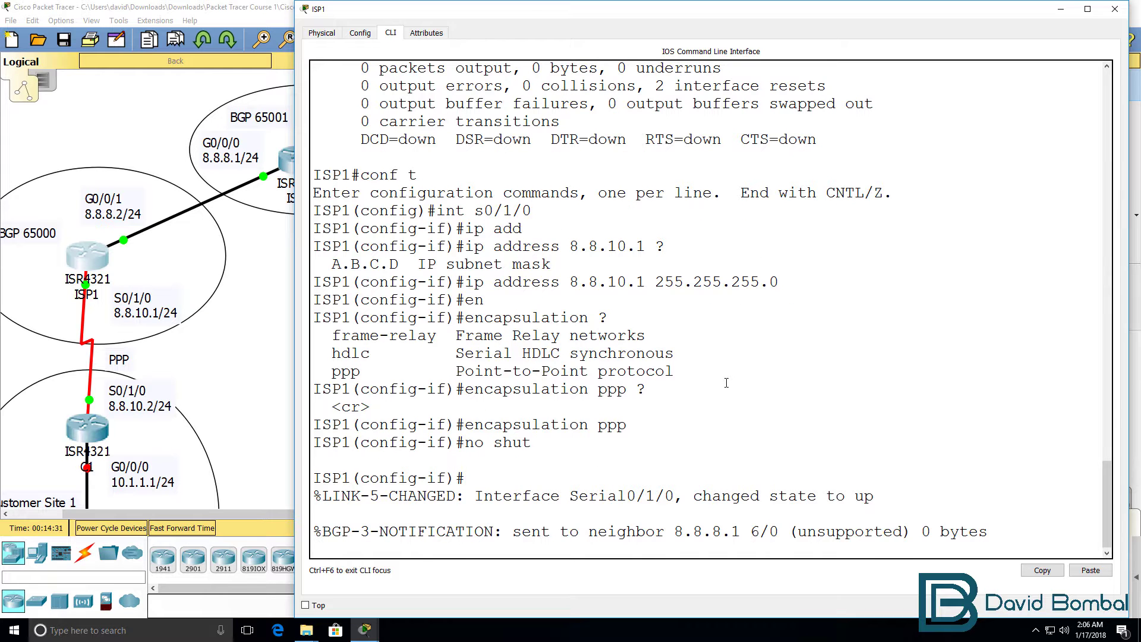
pyautogui.press('Return')
pyautogui.press('Return')
pyautogui.write('end')
pyautogui.press('Return')
pyautogui.press('Return')
pyautogui.write('sh ')
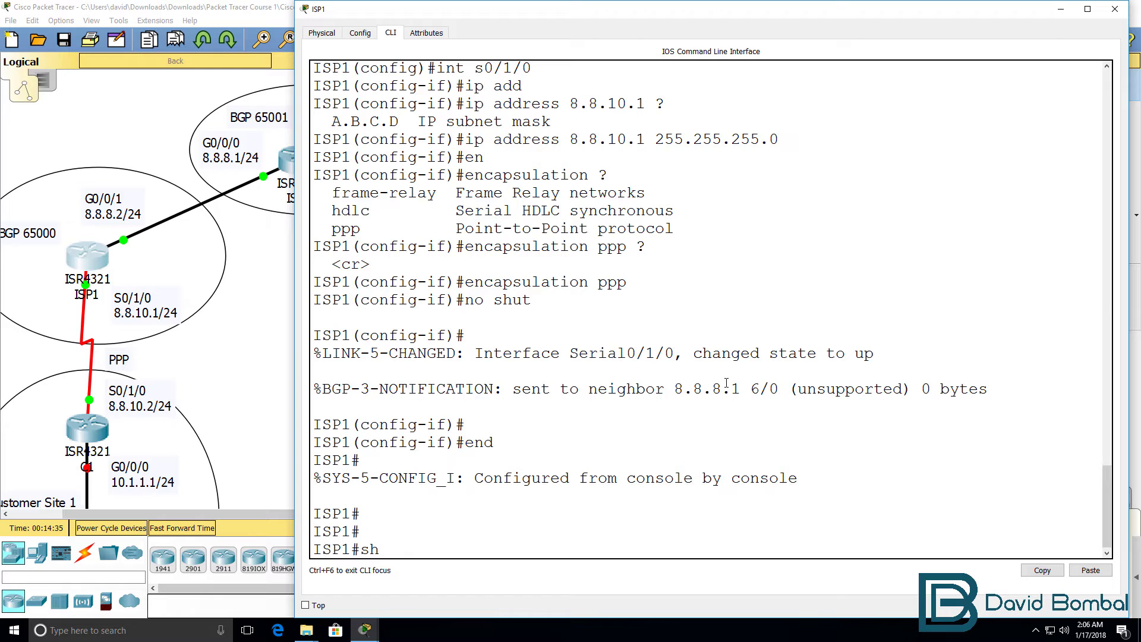
pyautogui.write('int ser 0/1/0')
pyautogui.press('Return')
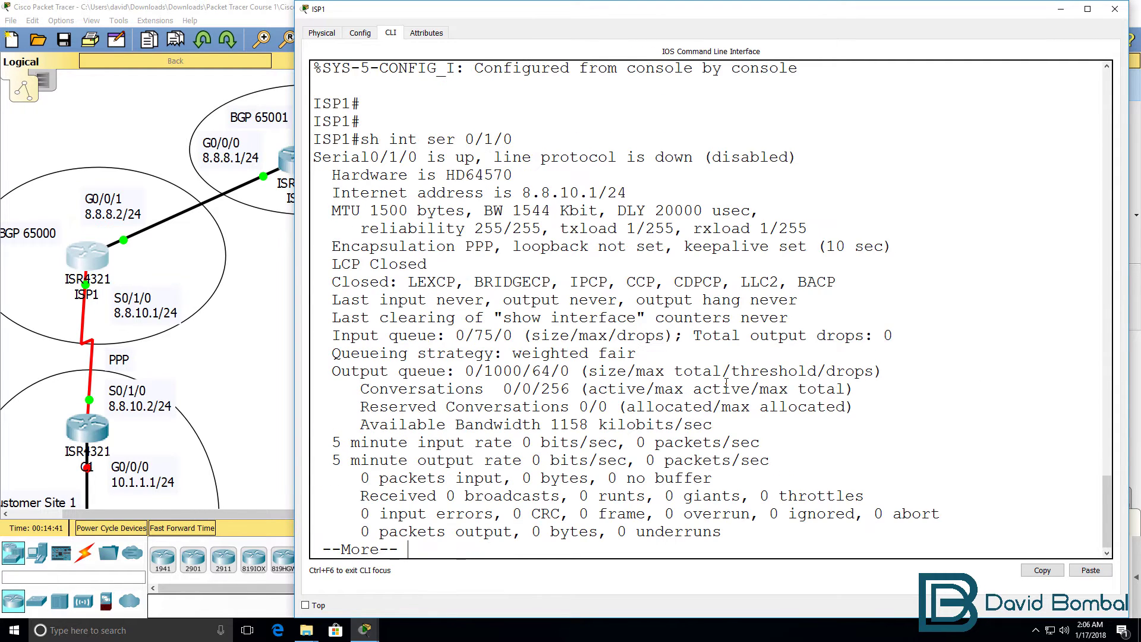
# - Review ISP1's Serial0/1/0 status: up with PPP encapsulation, but LCP, IPCP and CDPCP Closed
pyautogui.moveTo(313, 157); pyautogui.dragTo(798, 157)
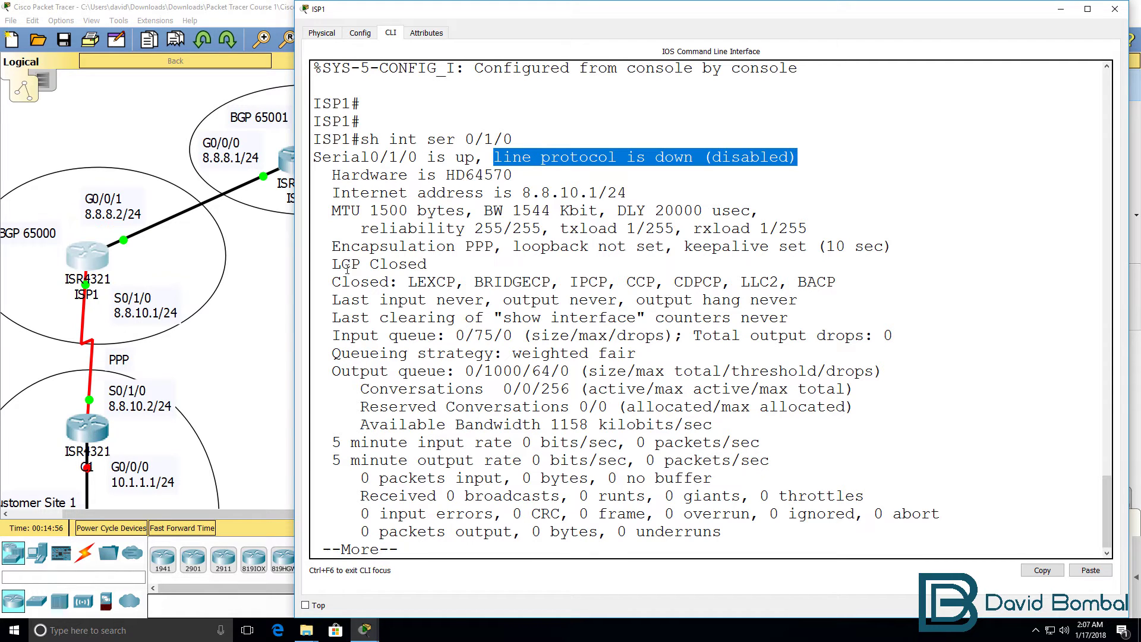
pyautogui.moveTo(324, 243); pyautogui.dragTo(505, 254)
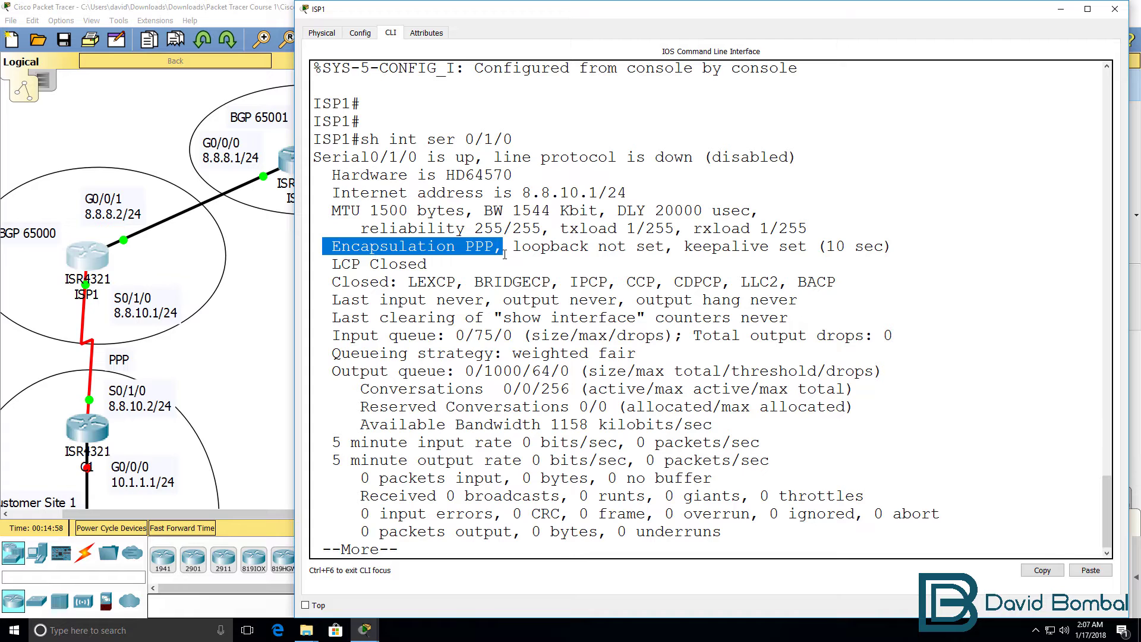
pyautogui.moveTo(323, 263); pyautogui.dragTo(429, 266)
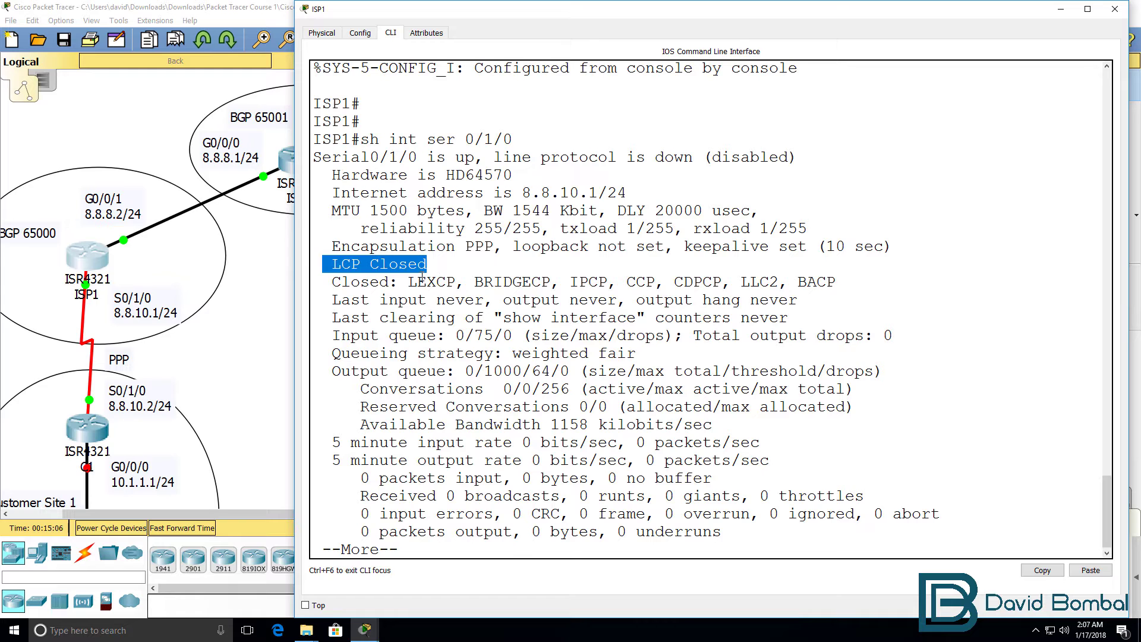
pyautogui.click(419, 277)
pyautogui.moveTo(569, 282); pyautogui.dragTo(608, 282)
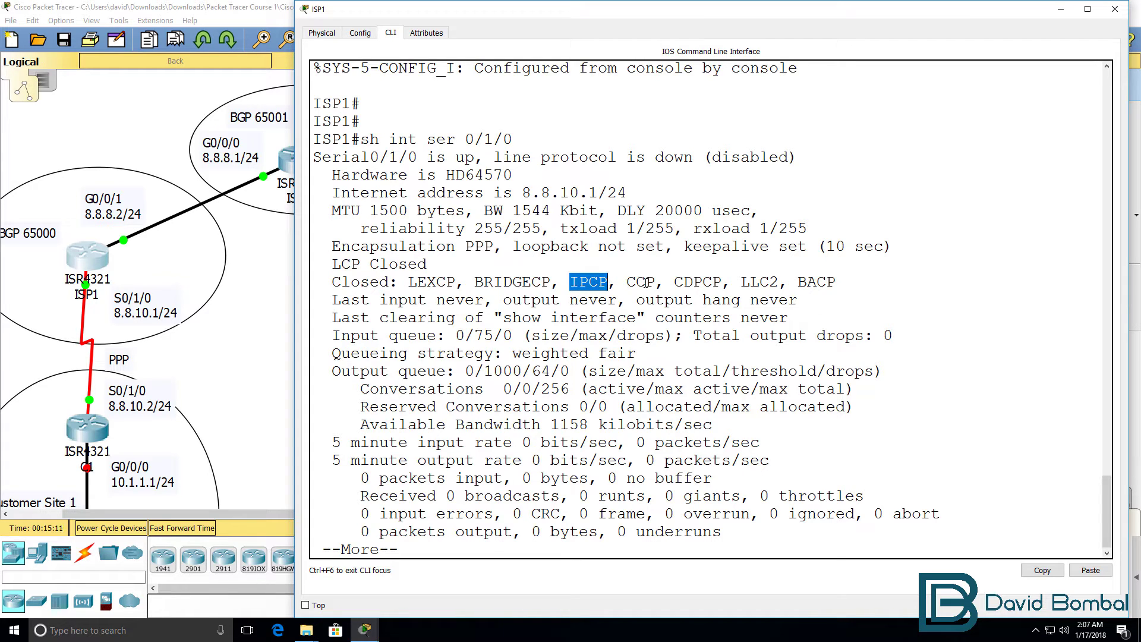
pyautogui.moveTo(674, 282); pyautogui.dragTo(723, 284)
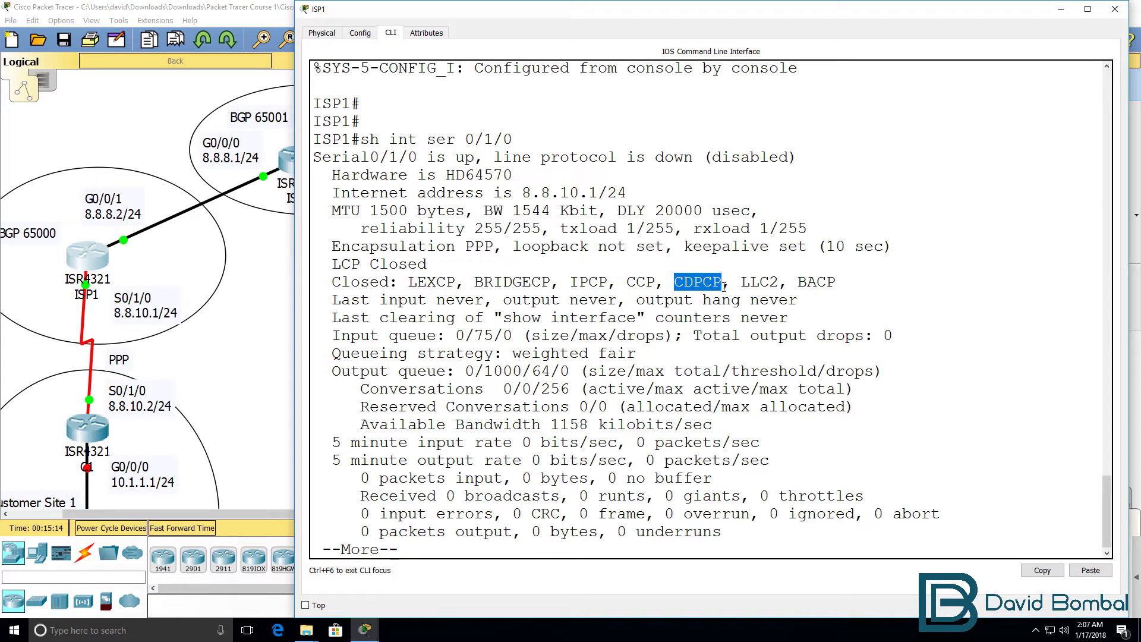
pyautogui.moveTo(390, 281); pyautogui.dragTo(324, 286)
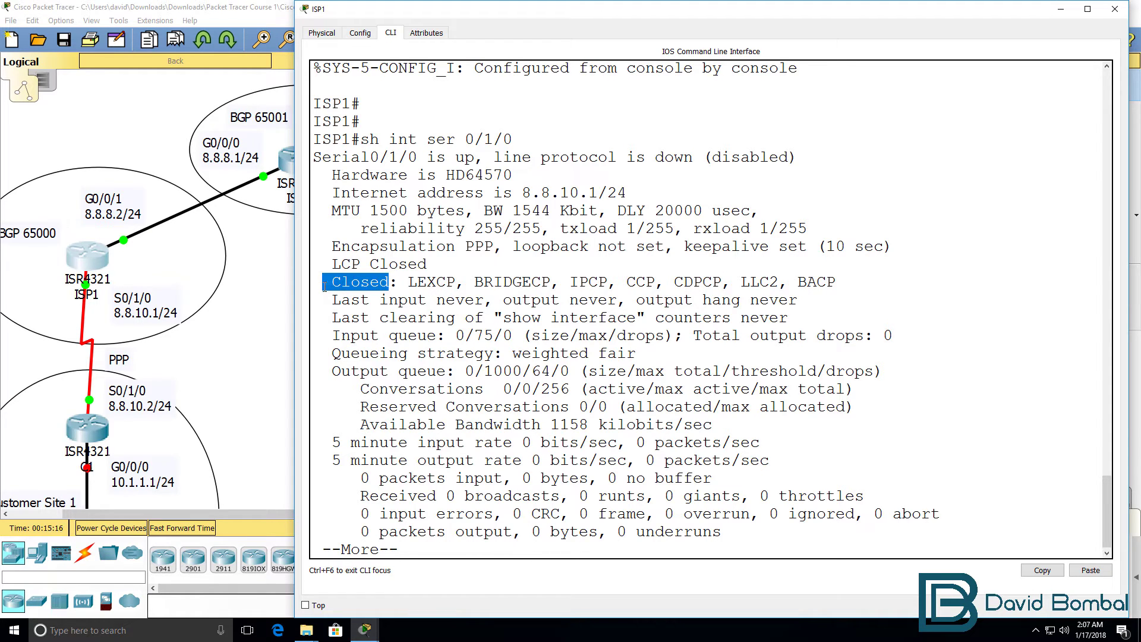
pyautogui.press('space')
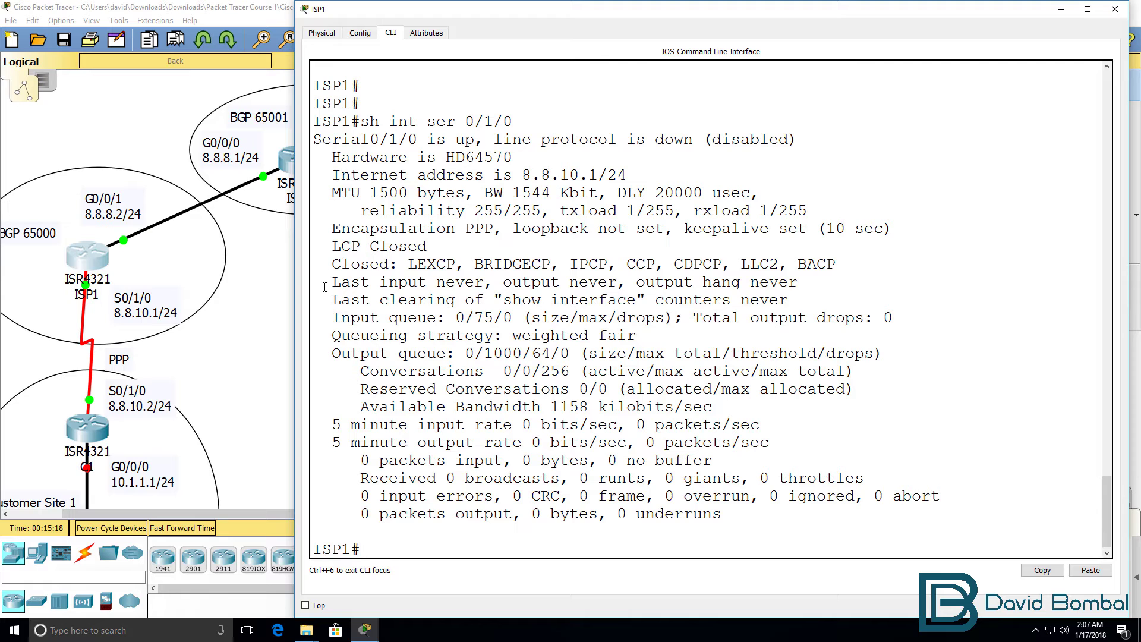
# - Show ISP1's running config, confirming Serial0/1/0 with 8.8.10.1 255.255.255.0 and encapsulation ppp
pyautogui.write('sh run')
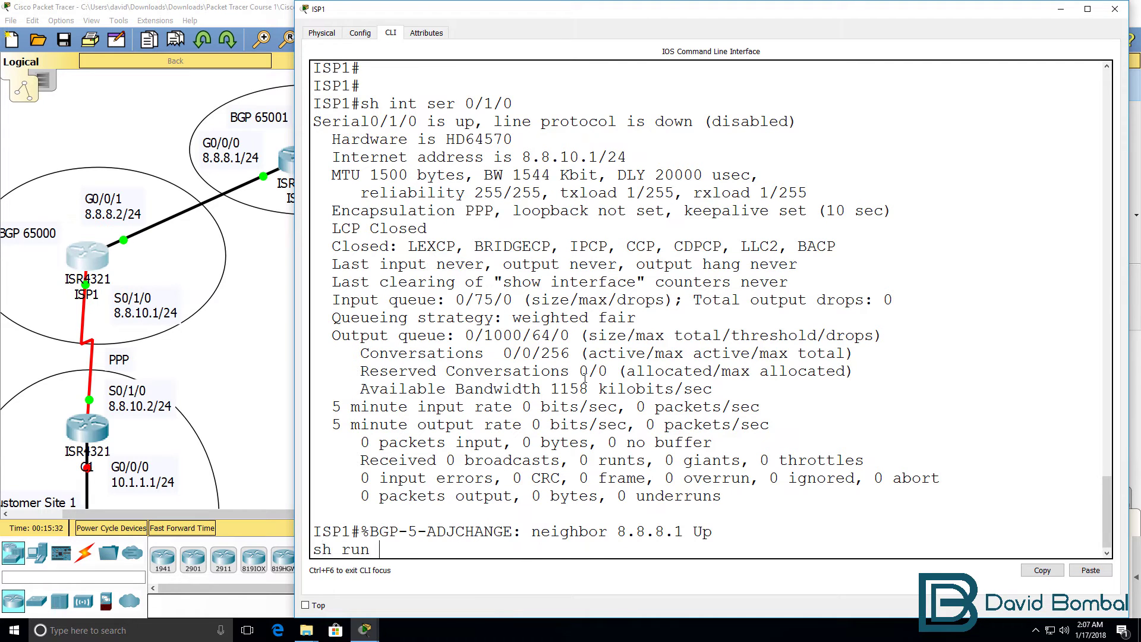
pyautogui.press('Return')
pyautogui.press('space')
pyautogui.press('space')
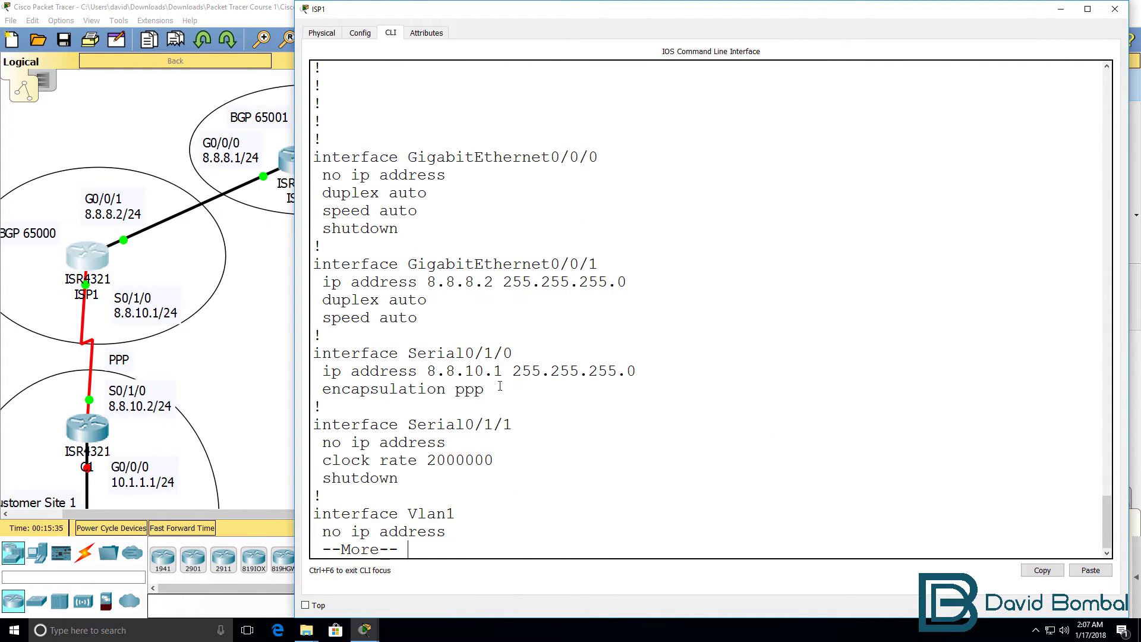
pyautogui.moveTo(485, 390); pyautogui.dragTo(273, 361)
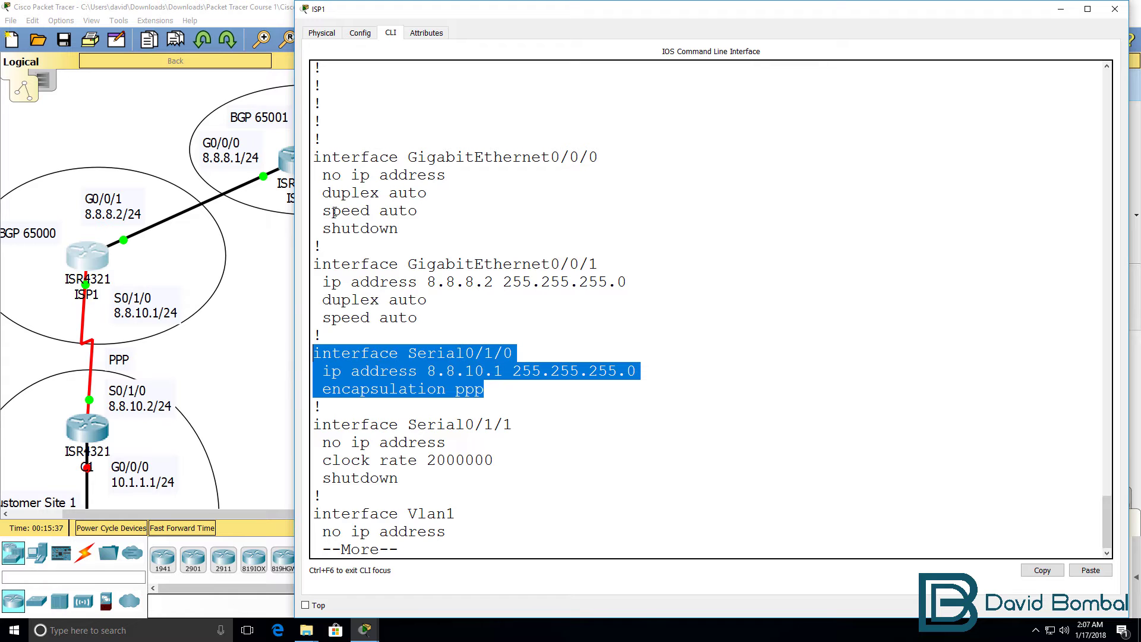
pyautogui.moveTo(653, 8); pyautogui.dragTo(696, 62)
pyautogui.scroll(-4, 591, 193)
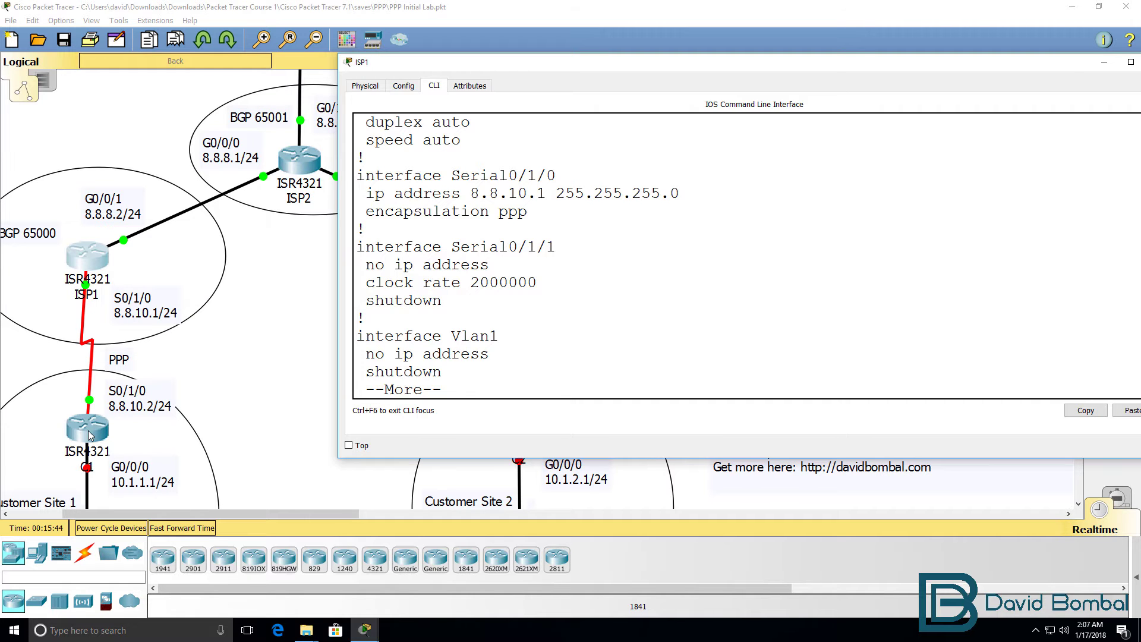
# - Open C1's CLI, enter privileged mode and run 'show int s0/1/0'
pyautogui.click(90, 435)
pyautogui.click(487, 156)
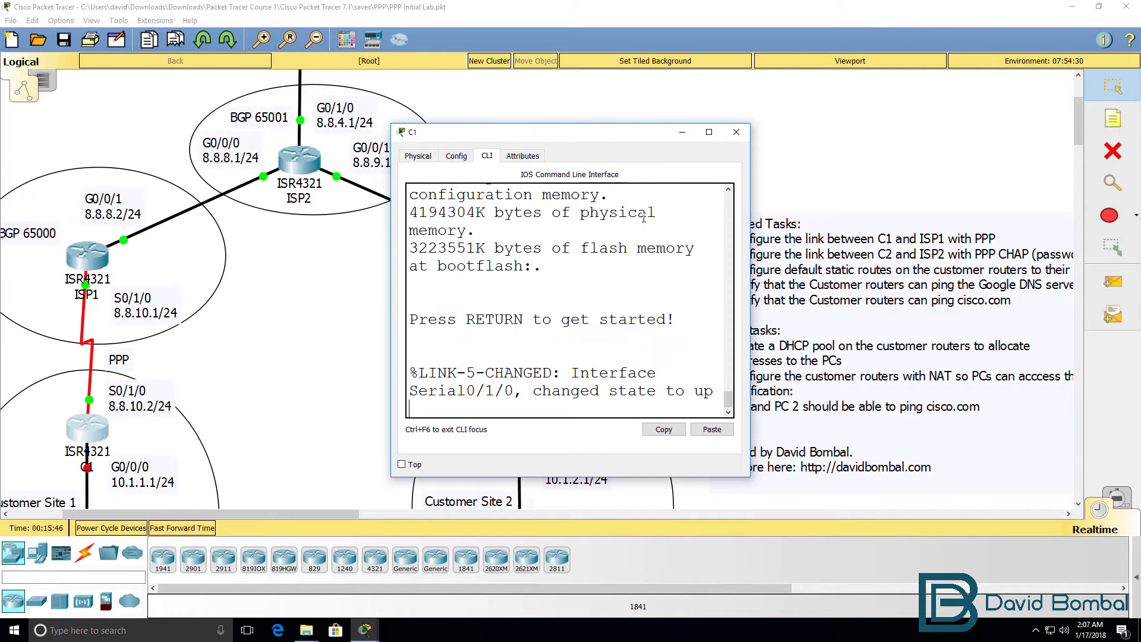
pyautogui.moveTo(750, 236); pyautogui.dragTo(1136, 238)
pyautogui.press('Return')
pyautogui.press('Return')
pyautogui.write('en')
pyautogui.press('Return')
pyautogui.write('show int')
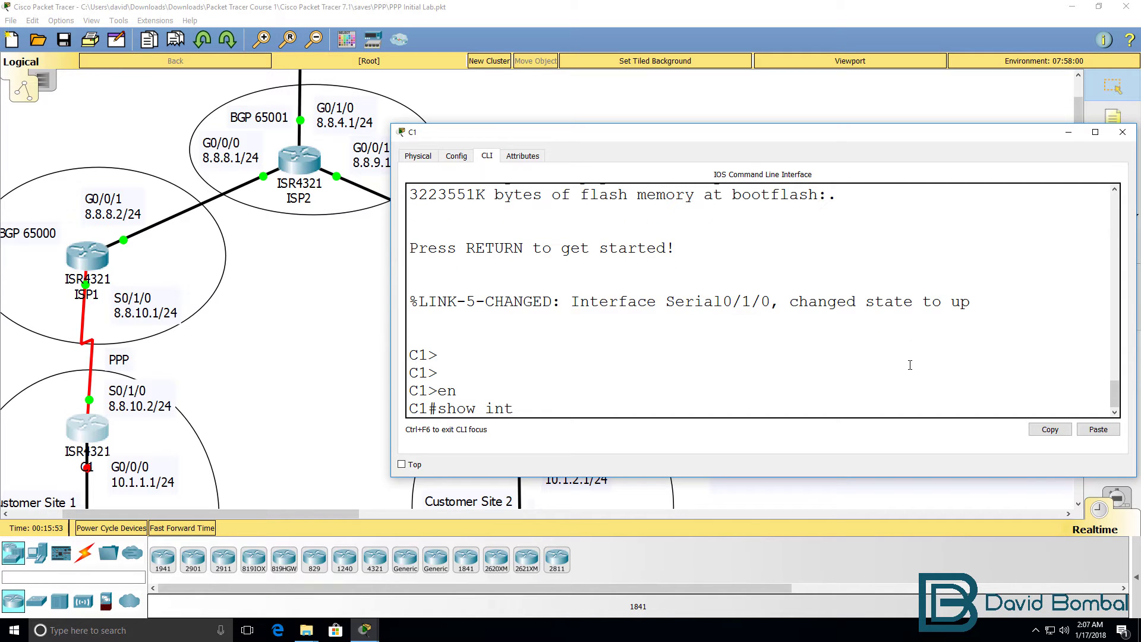
pyautogui.write('s01/0')
pyautogui.press('BackSpace')
pyautogui.press('BackSpace')
pyautogui.press('BackSpace')
pyautogui.write('/1/0')
pyautogui.press('Return')
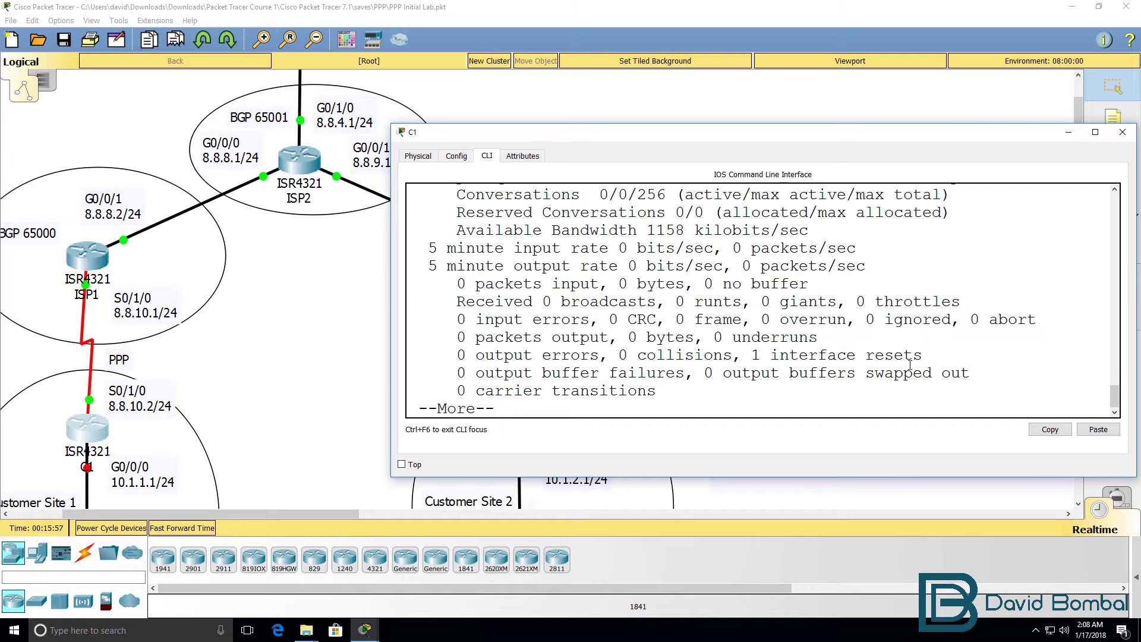
# - Enlarge C1's console and note Serial0/1/0 up, line protocol down, HDLC encapsulation
pyautogui.moveTo(910, 476); pyautogui.dragTo(910, 610)
pyautogui.moveTo(544, 124); pyautogui.dragTo(544, 18)
pyautogui.moveTo(580, 158); pyautogui.dragTo(410, 156)
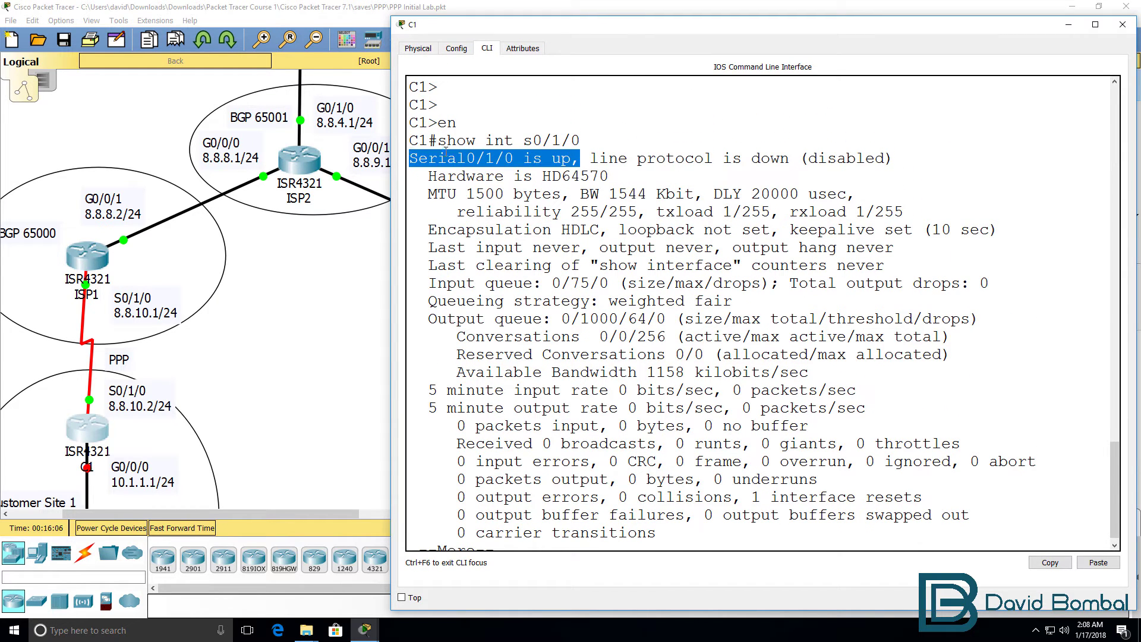
pyautogui.moveTo(591, 159); pyautogui.dragTo(947, 163)
pyautogui.scroll(-1, 902, 181)
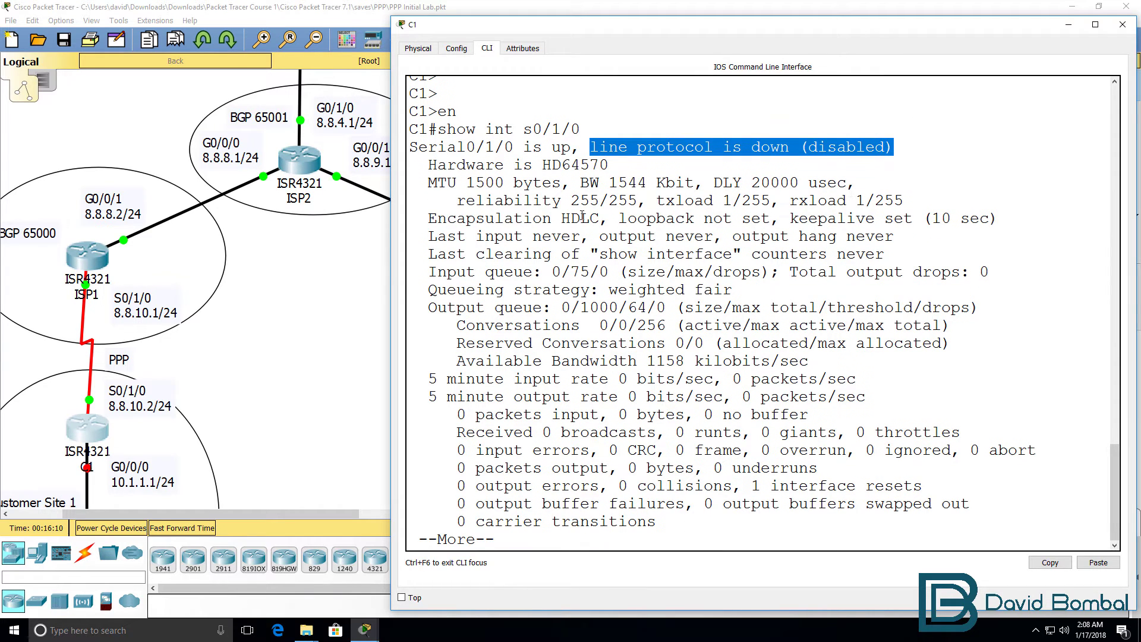
pyautogui.moveTo(601, 218); pyautogui.dragTo(404, 219)
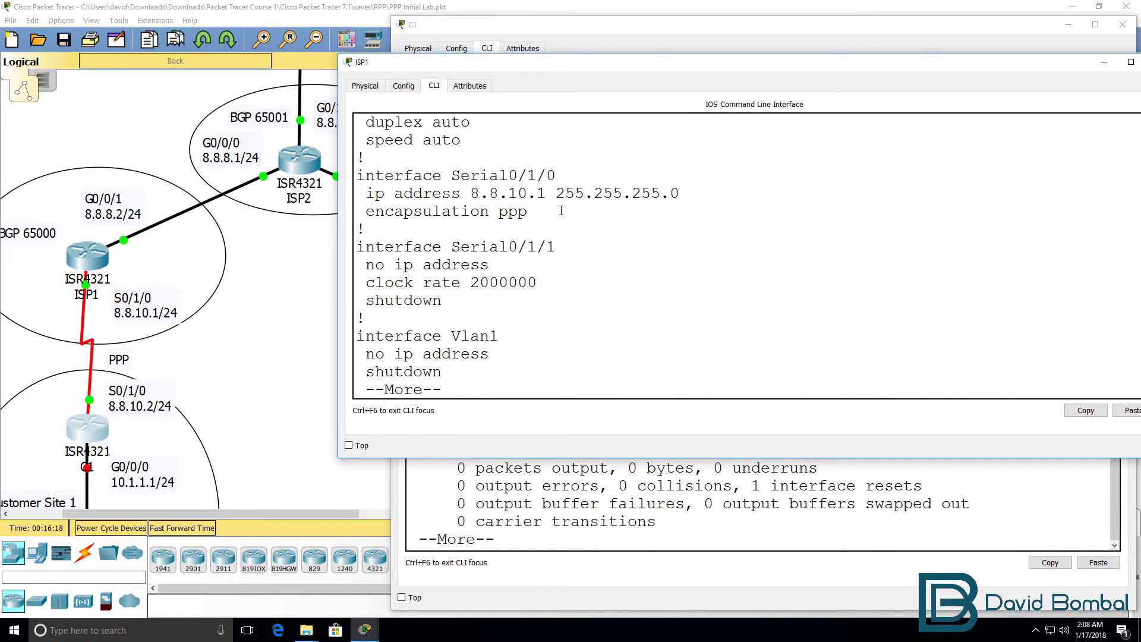
# - Rerun 'sh int s0/1/0' on ISP1, showing Serial0/1/0 up but line protocol down with PPP
pyautogui.moveTo(561, 211); pyautogui.dragTo(294, 218)
pyautogui.write('q')
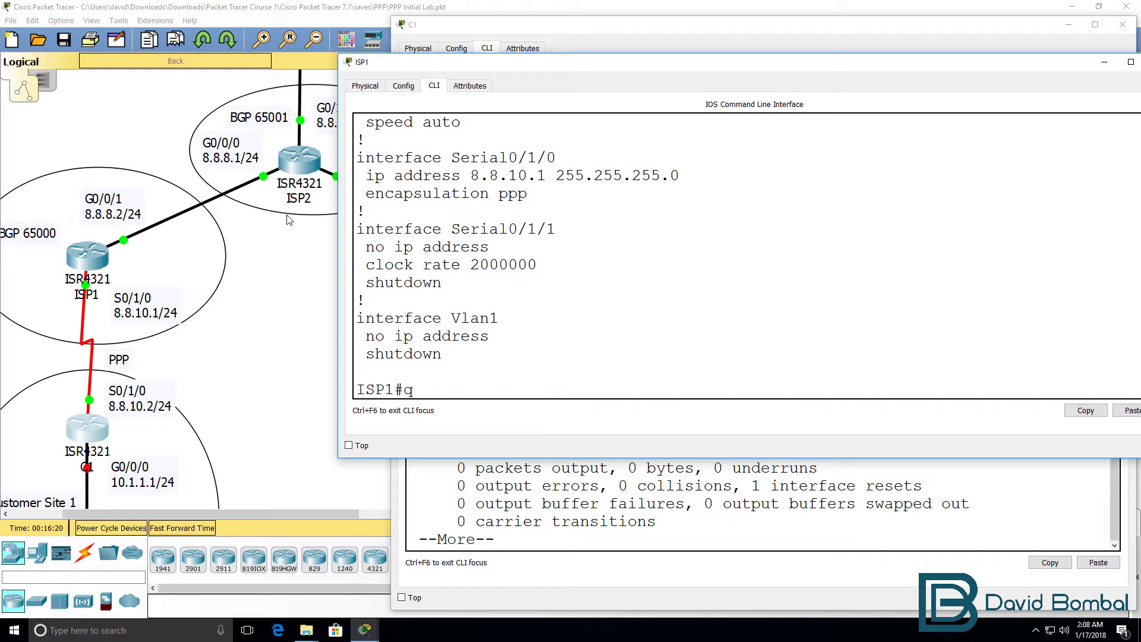
pyautogui.press('BackSpace')
pyautogui.write('sh r')
pyautogui.press('BackSpace')
pyautogui.write('int s0/1/0')
pyautogui.press('Return')
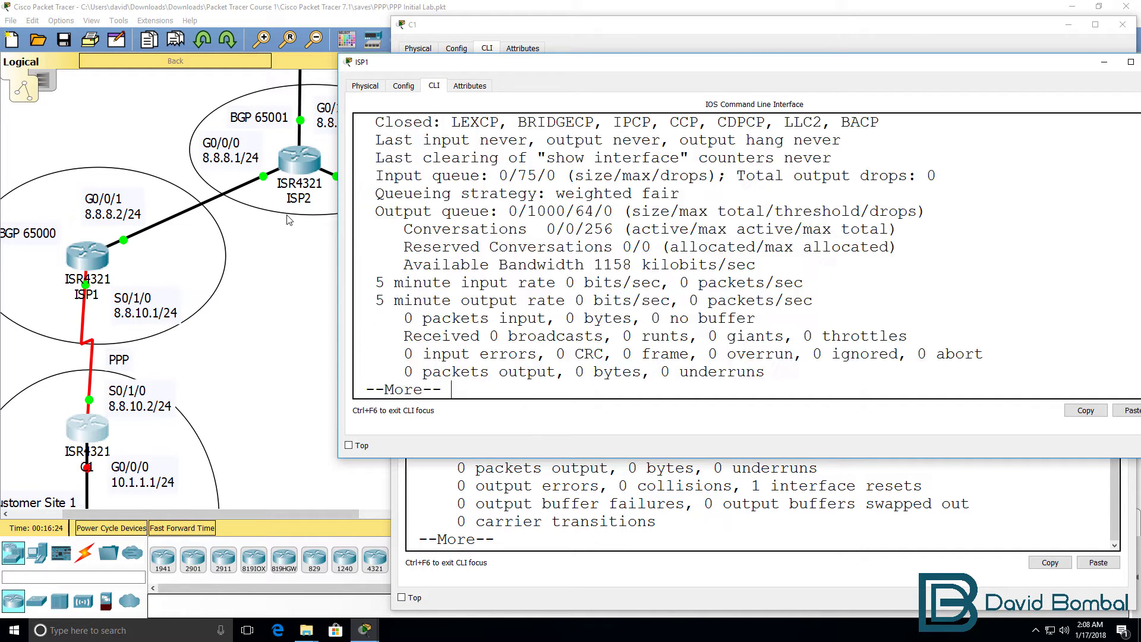
pyautogui.scroll(3, 627, 200)
pyautogui.scroll(1, 626, 201)
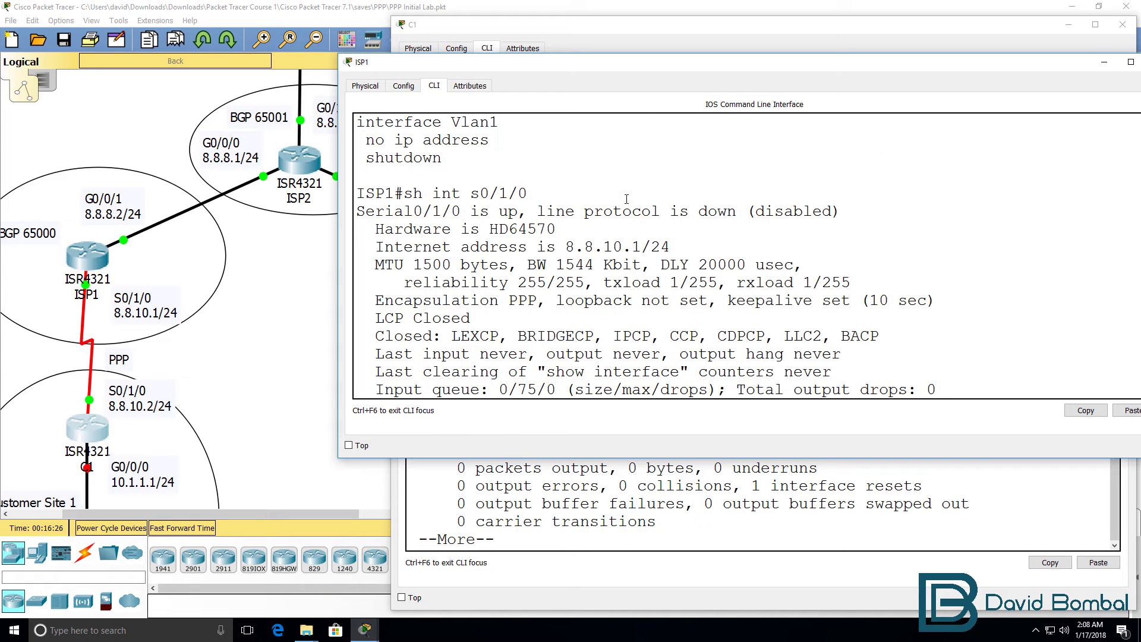
pyautogui.moveTo(525, 212); pyautogui.dragTo(356, 212)
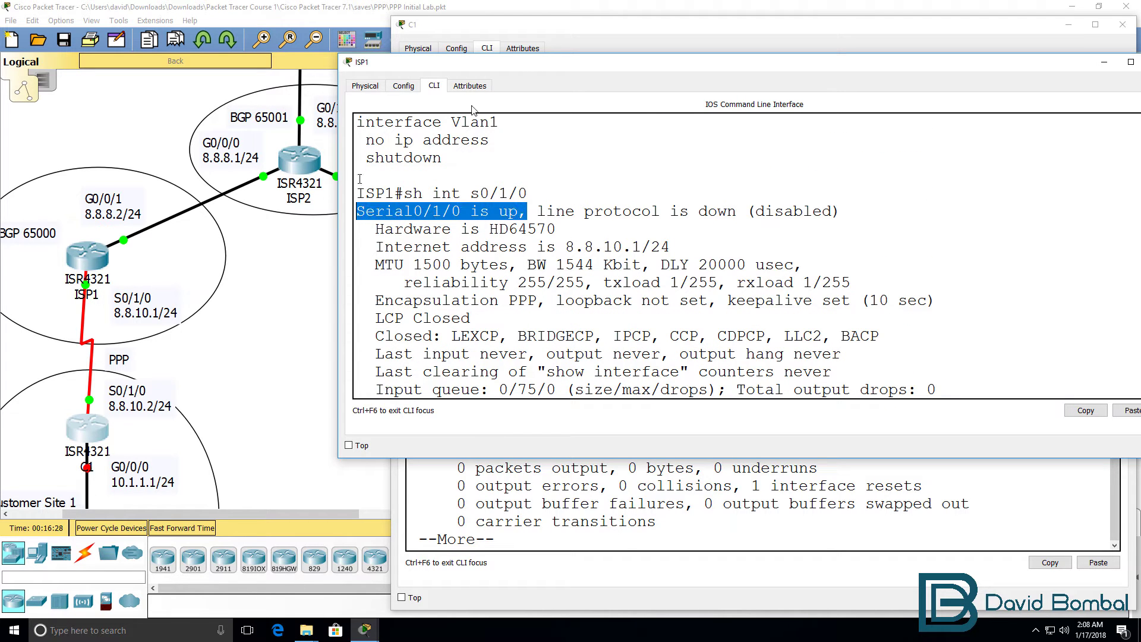
pyautogui.moveTo(515, 71); pyautogui.dragTo(467, 80)
pyautogui.moveTo(488, 219); pyautogui.dragTo(792, 219)
# - Recheck C1's output: Serial0/1/0 up, line protocol down, HDLC encapsulation
pyautogui.click(702, 36)
pyautogui.click(565, 147)
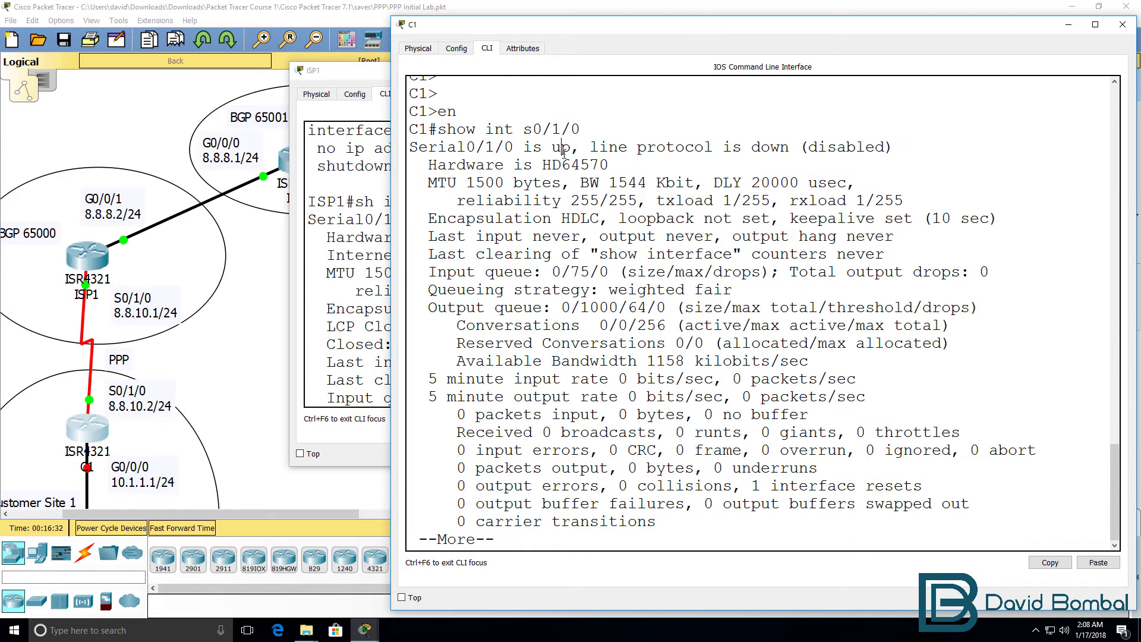
pyautogui.moveTo(580, 148); pyautogui.dragTo(411, 148)
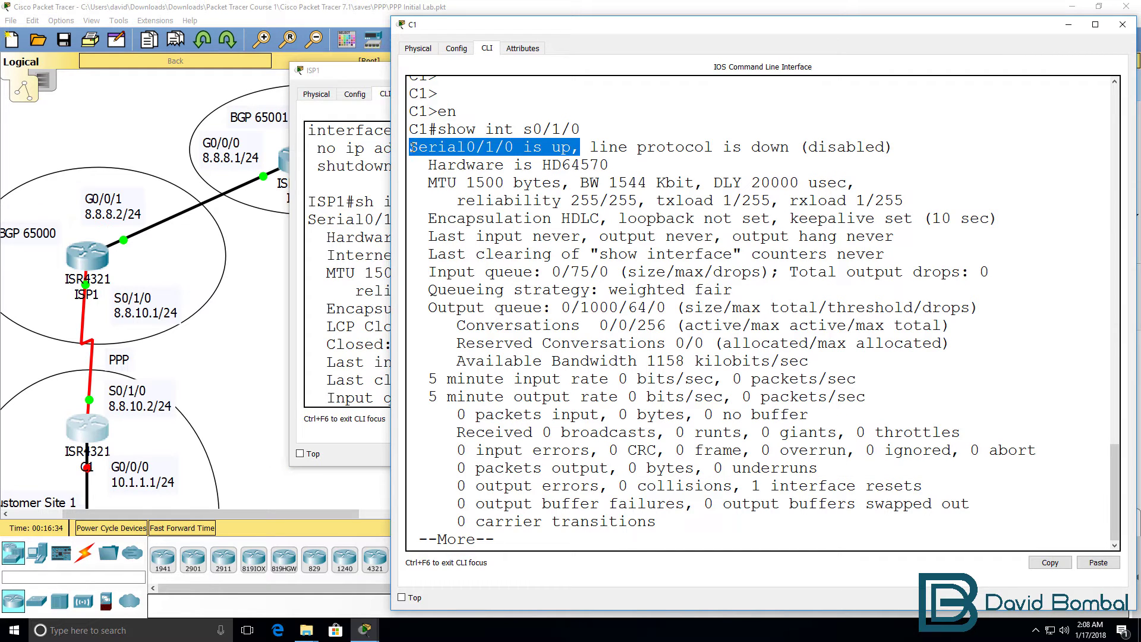
pyautogui.moveTo(590, 147); pyautogui.dragTo(895, 150)
pyautogui.moveTo(600, 218); pyautogui.dragTo(410, 218)
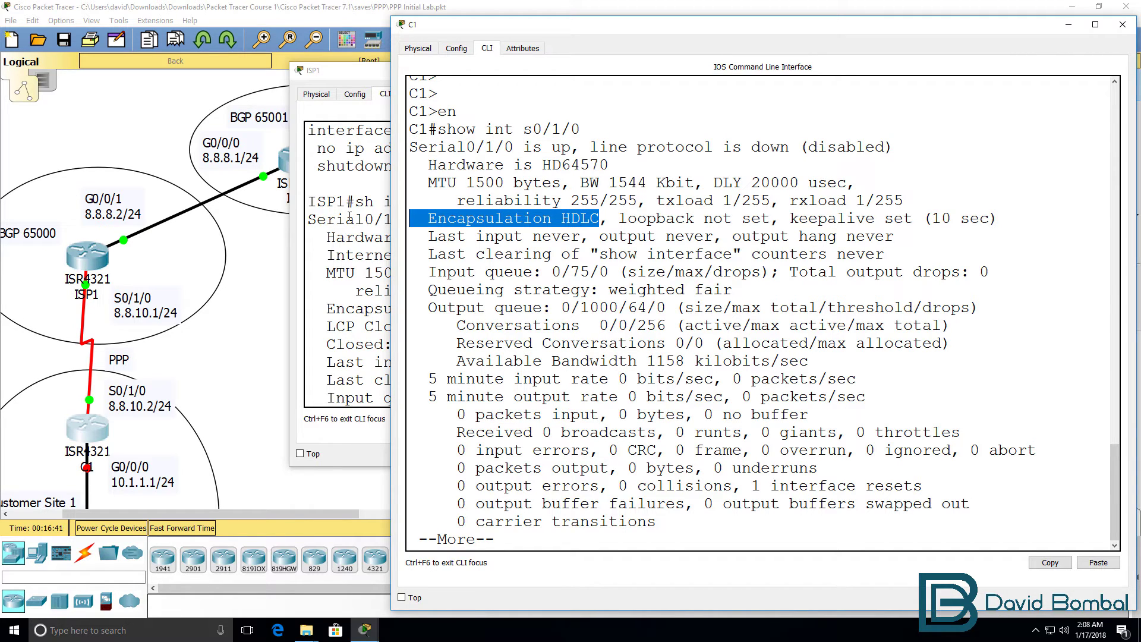
pyautogui.press('space')
# - Enter C1's Serial0/1/0 interface configuration and list interfaces with 'do sh ip int brief'
pyautogui.write('conf t')
pyautogui.press('Return')
pyautogui.write('int s0/1/0')
pyautogui.press('Return')
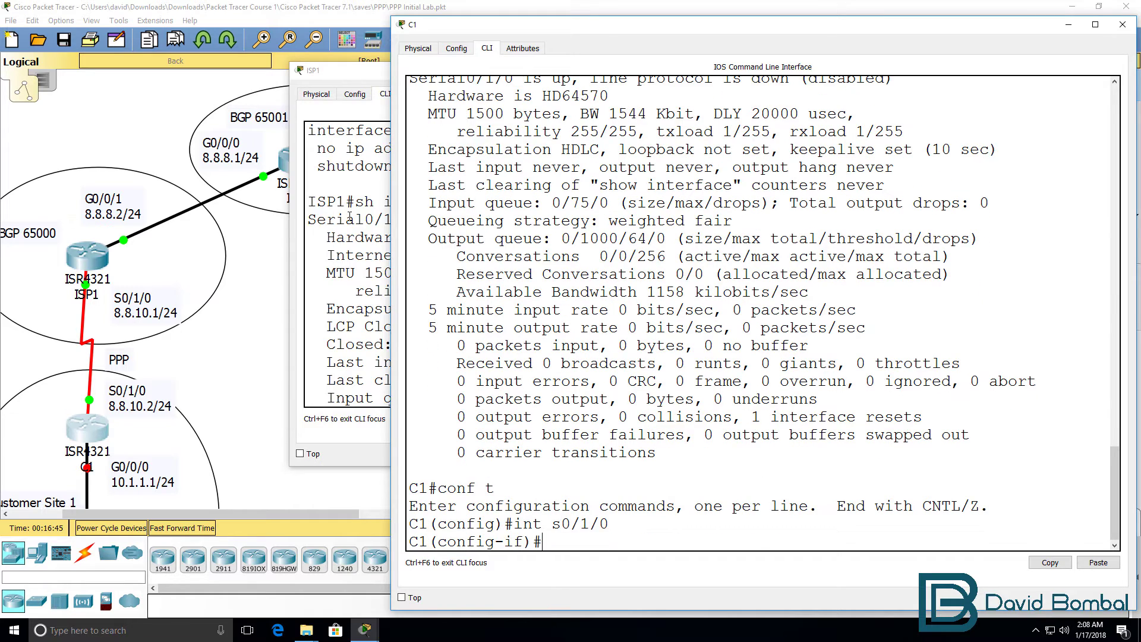
pyautogui.write('do sh ip int brief')
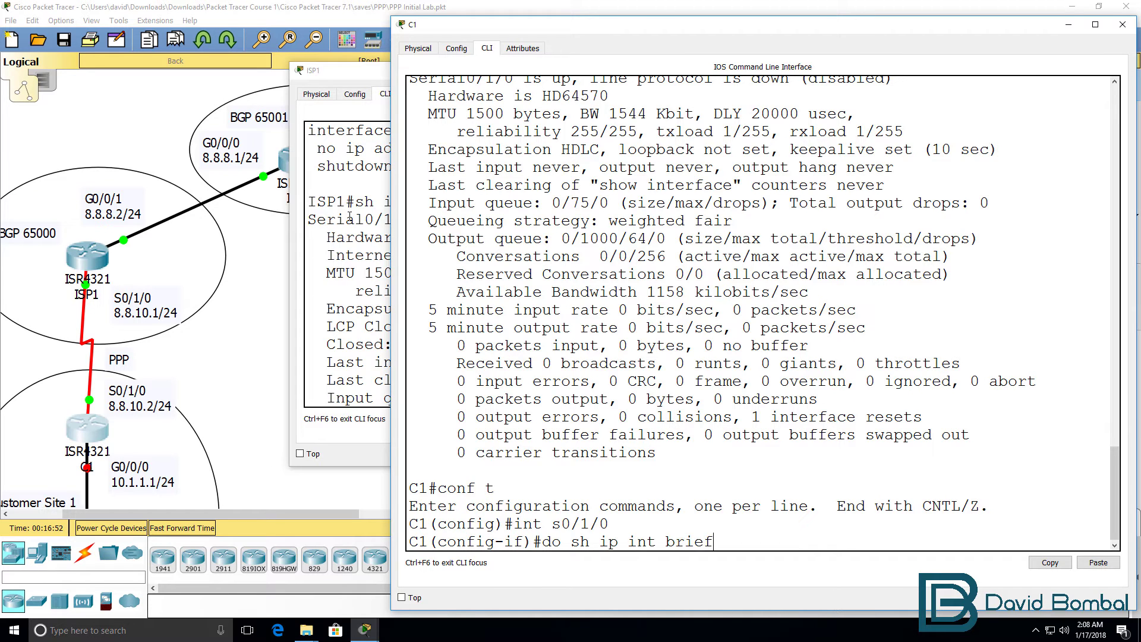
pyautogui.press('Return')
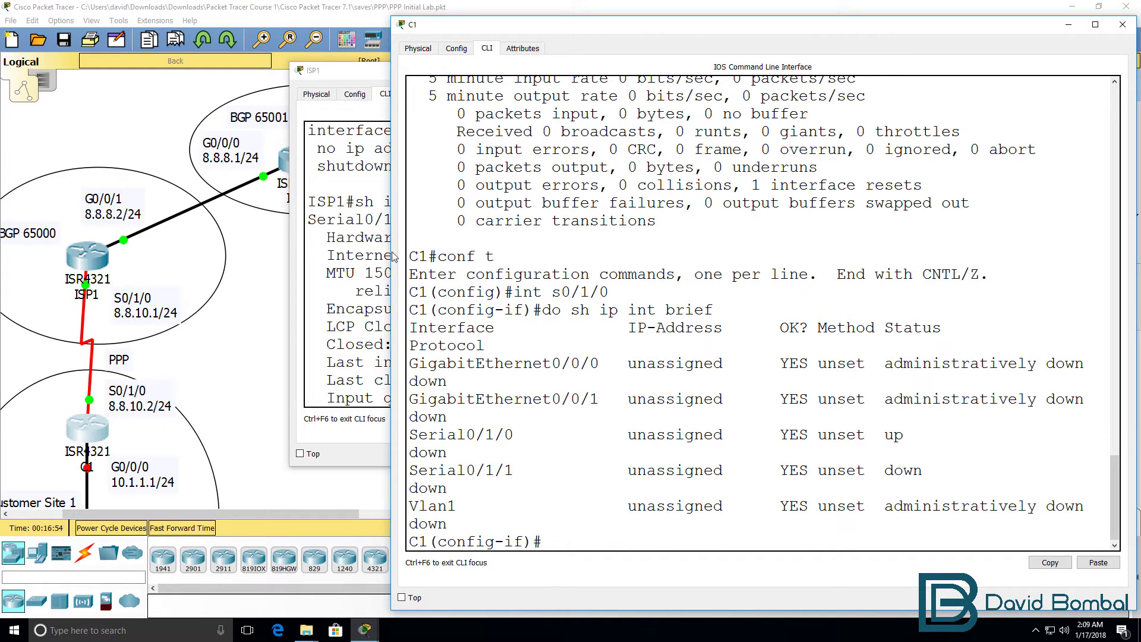
# - Widen C1's console and note Serial0/1/0 unassigned, status up, protocol down
pyautogui.moveTo(392, 256); pyautogui.dragTo(299, 254)
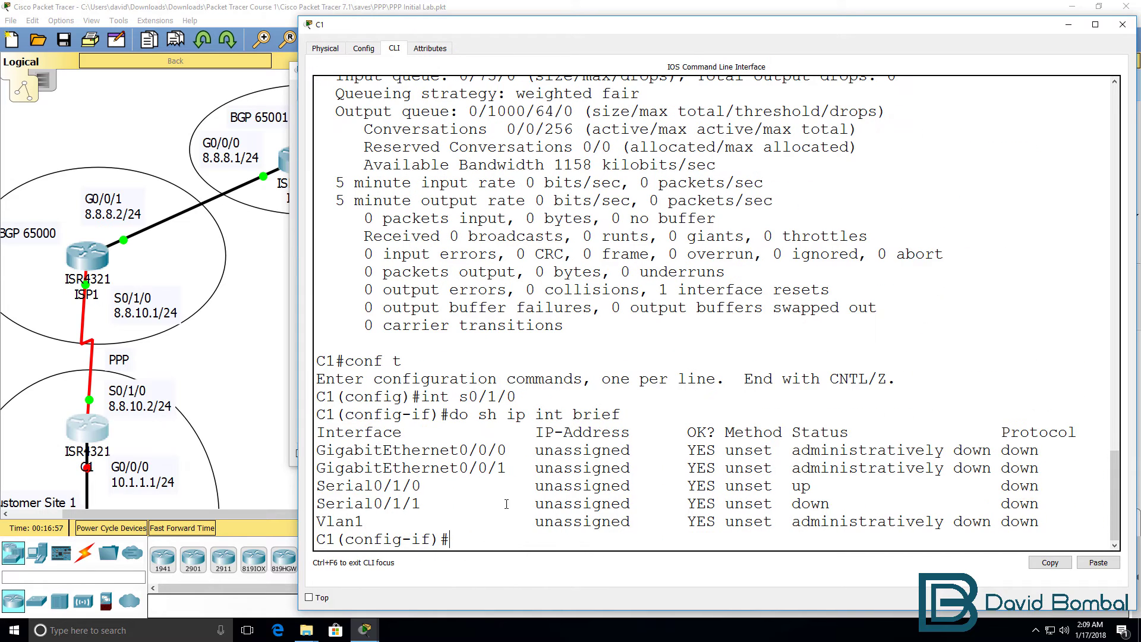
pyautogui.doubleClick(426, 485)
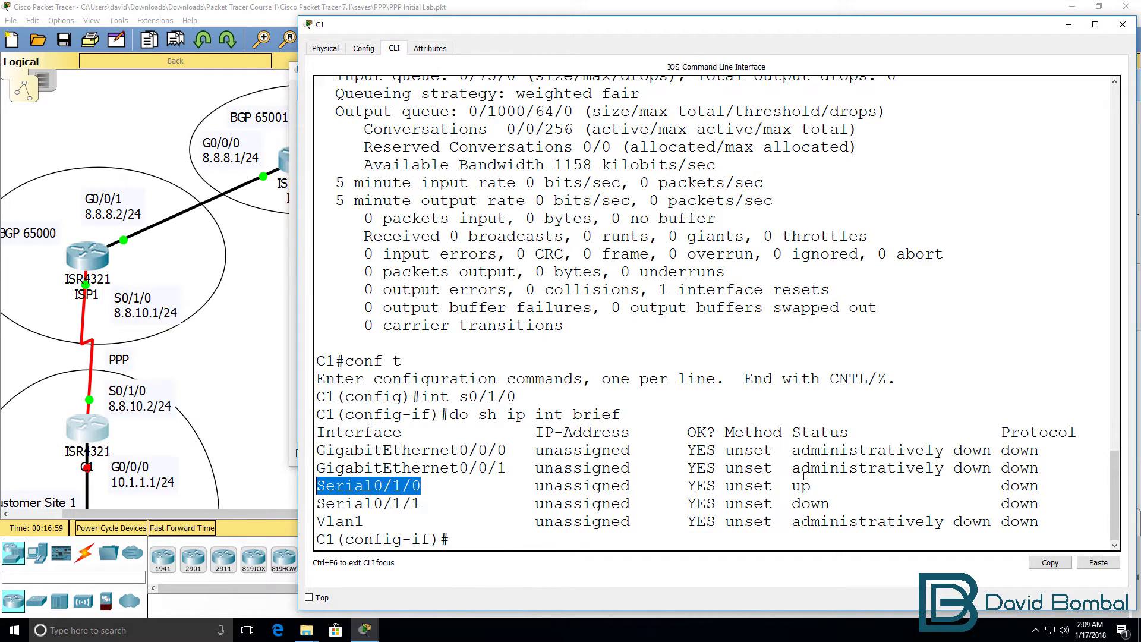
pyautogui.moveTo(794, 485); pyautogui.dragTo(838, 486)
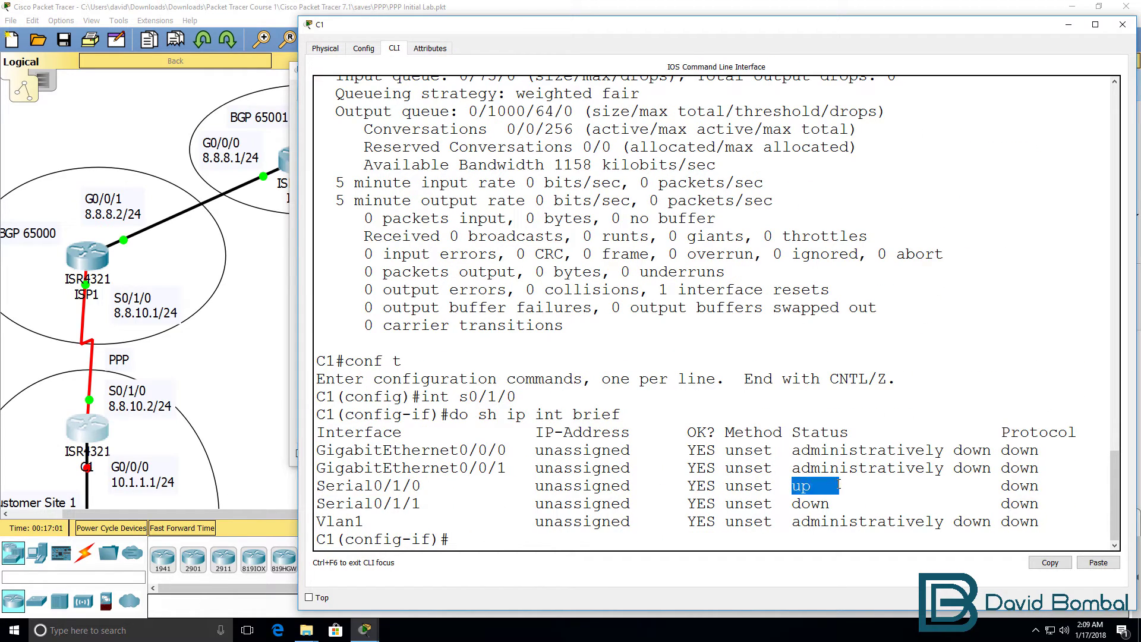
pyautogui.scroll(4, 821, 461)
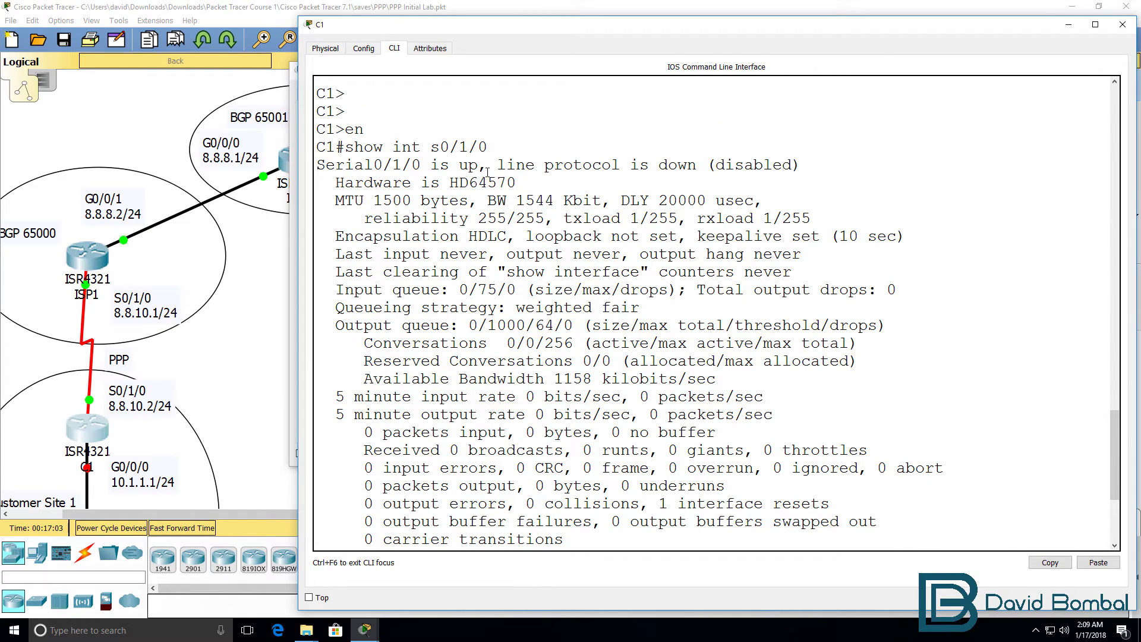
pyautogui.moveTo(486, 172); pyautogui.dragTo(367, 171)
pyautogui.moveTo(658, 169); pyautogui.dragTo(696, 170)
pyautogui.scroll(-4, 726, 314)
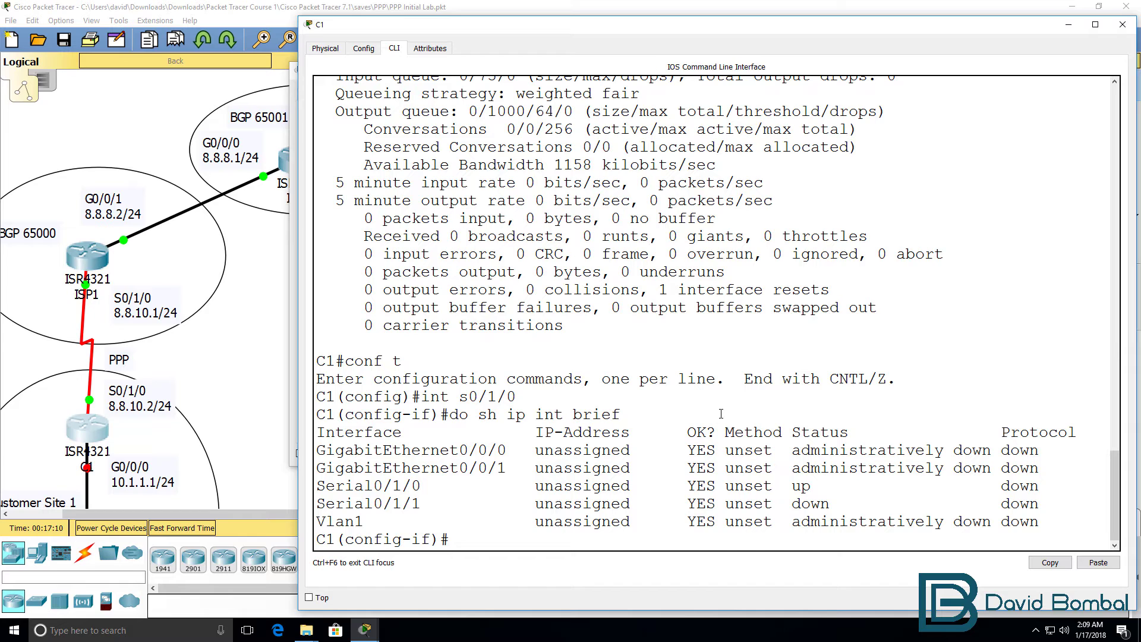
# - Assign address 8.8.10.2 255.255.255.0 to C1's Serial0/1/0
pyautogui.write('ip add')
pyautogui.press('Tab')
pyautogui.write('8.8.10.1 255')
pyautogui.press('BackSpace')
pyautogui.press('BackSpace')
pyautogui.press('BackSpace')
pyautogui.press('BackSpace')
pyautogui.press('BackSpace')
pyautogui.write('2 255.255.255.0')
pyautogui.press('Return')
# - Set PPP encapsulation on C1's Serial0/1/0, bringing its line protocol up
pyautogui.write('en')
pyautogui.press('Tab')
pyautogui.write('?')
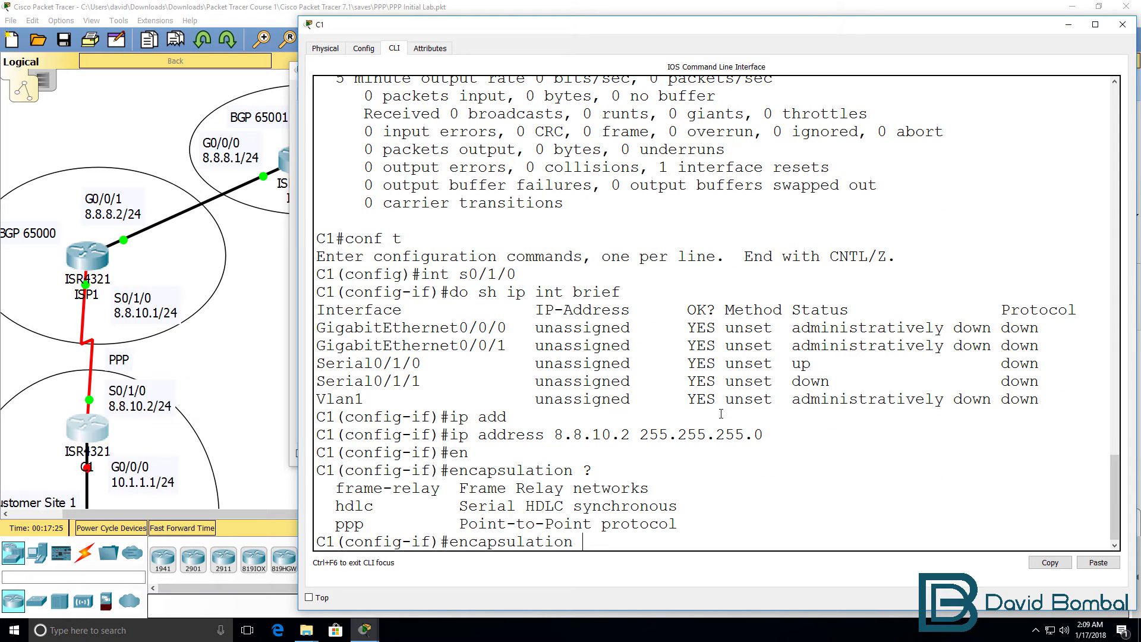
pyautogui.write('ppp')
pyautogui.press('Return')
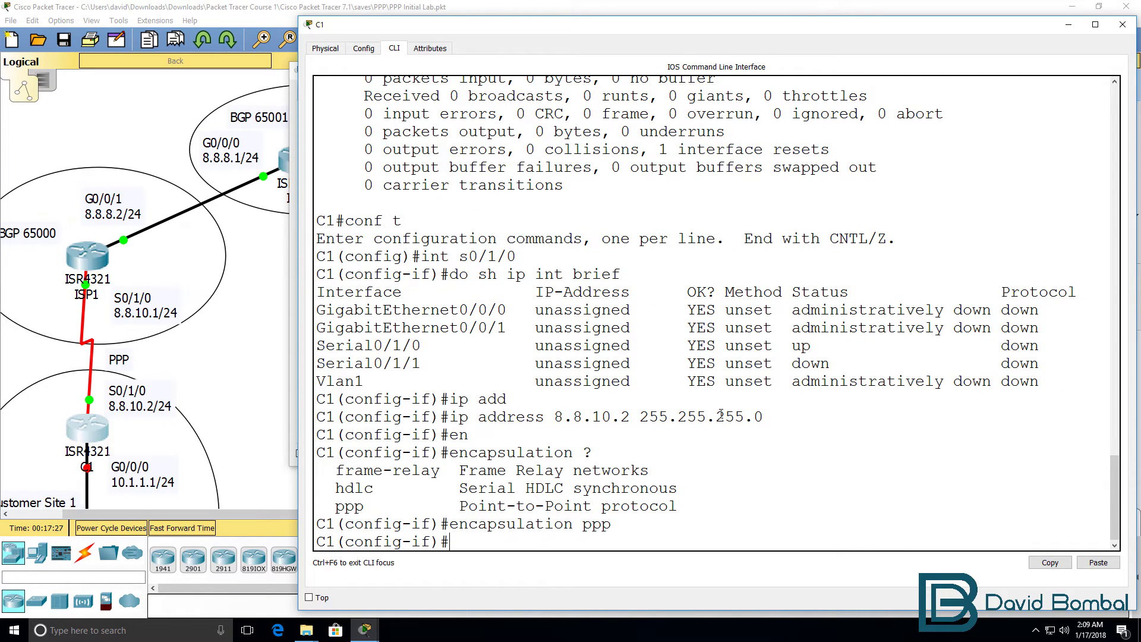
pyautogui.press('Return')
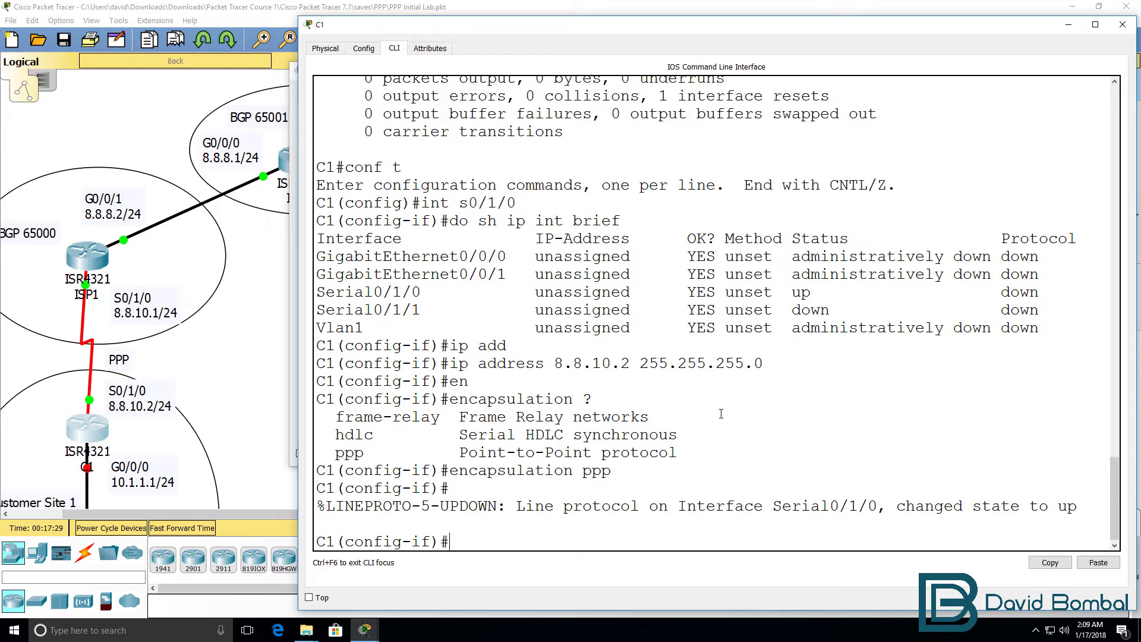
pyautogui.write('end')
# - Exit configuration and confirm C1's Serial0/1/0 is up/up with LCP, IPCP and CDPCP open
pyautogui.moveTo(412, 506); pyautogui.dragTo(326, 506)
pyautogui.press('Return')
pyautogui.press('Return')
pyautogui.press('Return')
pyautogui.write('sh ')
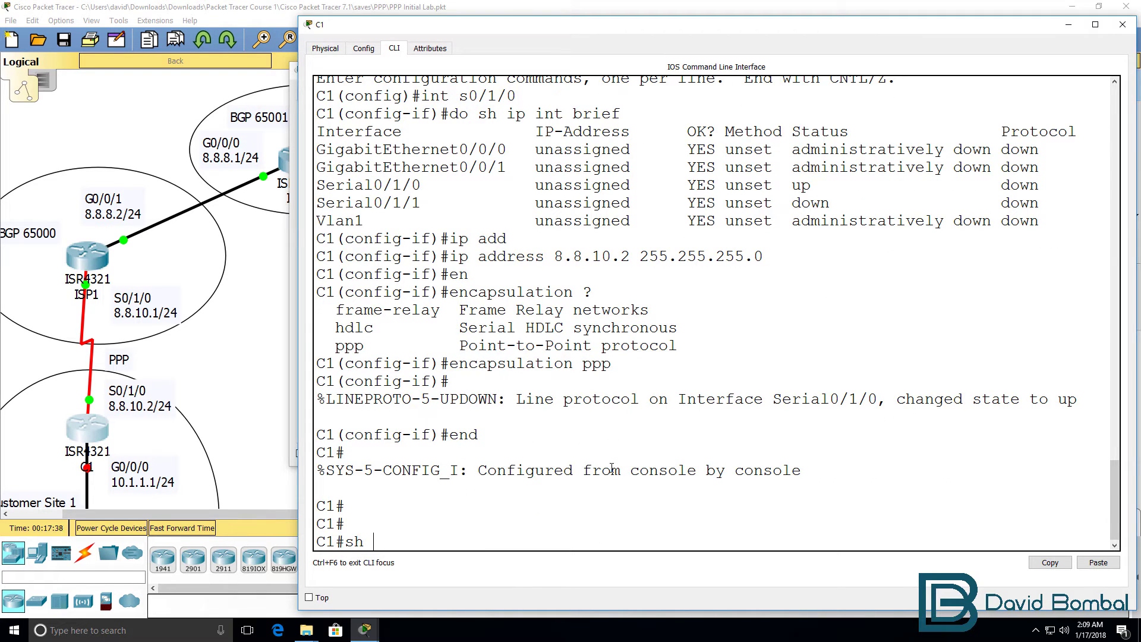
pyautogui.write('int s0/1/0')
pyautogui.press('Return')
pyautogui.moveTo(450, 145); pyautogui.dragTo(497, 148)
pyautogui.moveTo(659, 149); pyautogui.dragTo(896, 151)
pyautogui.moveTo(334, 256); pyautogui.dragTo(520, 272)
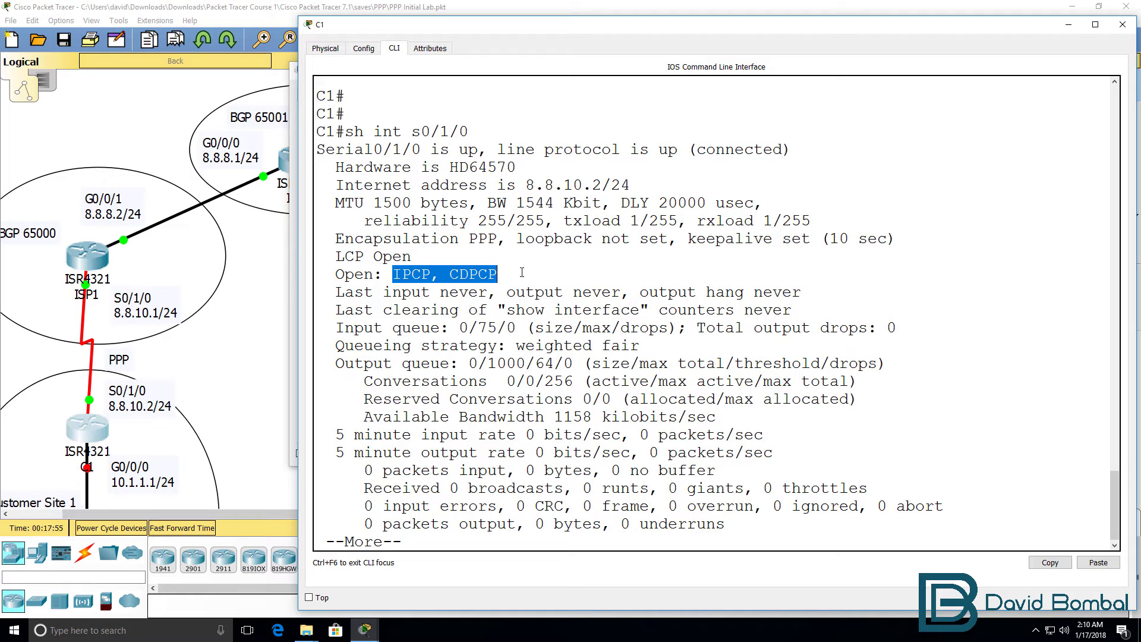
pyautogui.moveTo(392, 274); pyautogui.dragTo(479, 274)
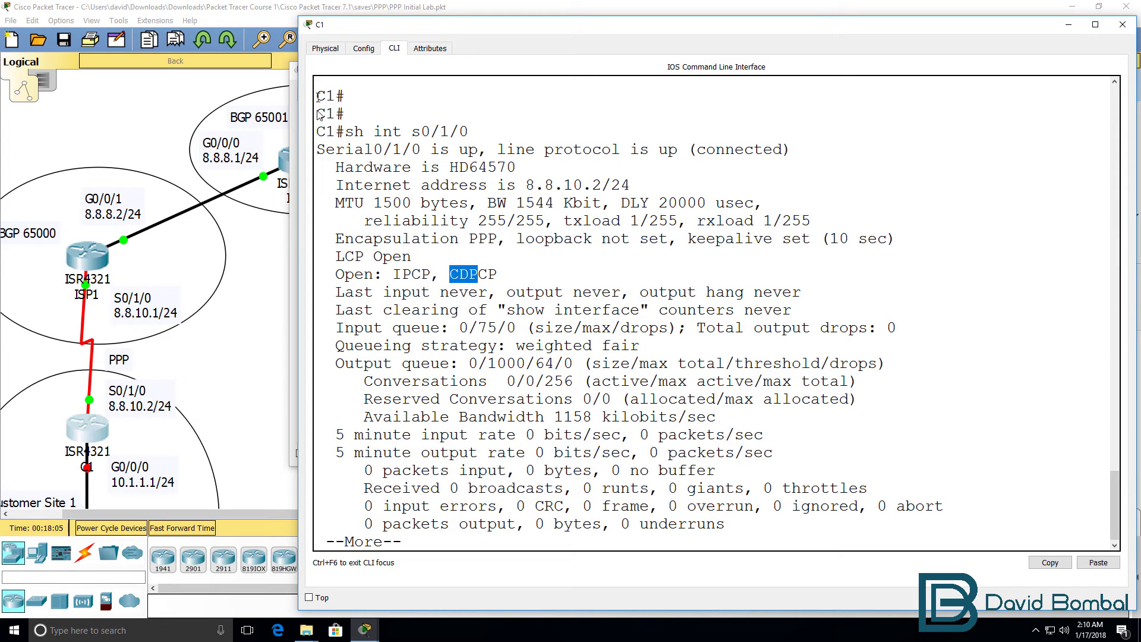
# - On ISP1's console, rerun 'sh int s0/1/0' and stretch the window to full height
pyautogui.click(293, 123)
pyautogui.moveTo(448, 78); pyautogui.dragTo(169, 73)
pyautogui.press('Return')
pyautogui.press('Return')
pyautogui.press('Return')
pyautogui.press('Return')
pyautogui.press('Up')
pyautogui.press('Return')
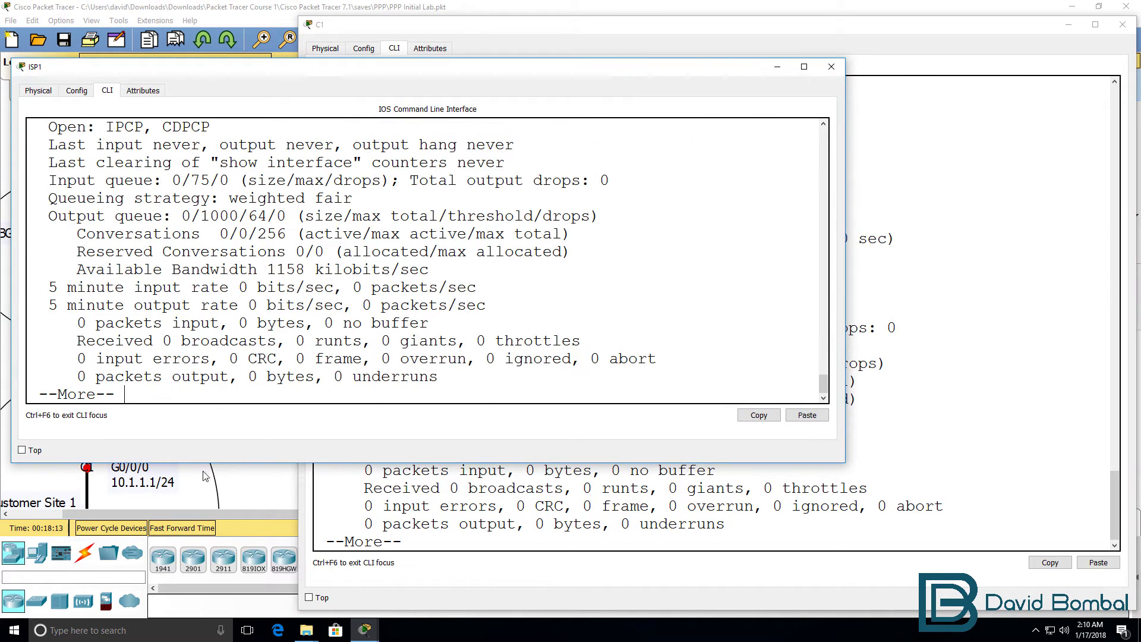
pyautogui.moveTo(217, 463); pyautogui.dragTo(241, 615)
pyautogui.doubleClick(241, 615)
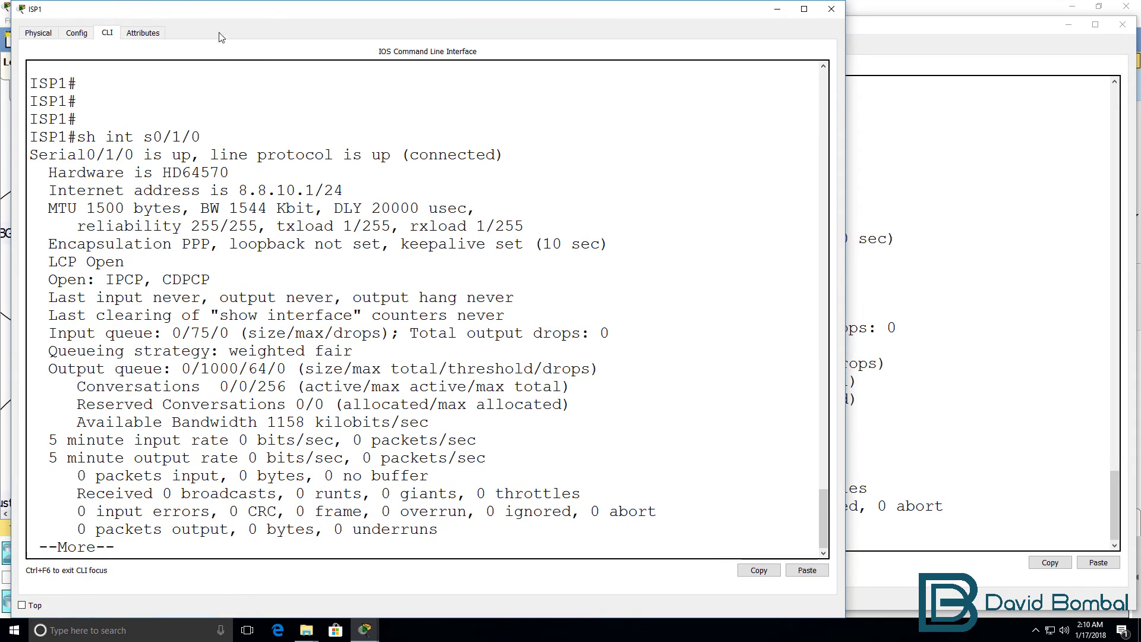
# - Highlight ISP1's interface up, line protocol up and LCP Open lines, then compare with C1's
pyautogui.moveTo(210, 154); pyautogui.dragTo(135, 154)
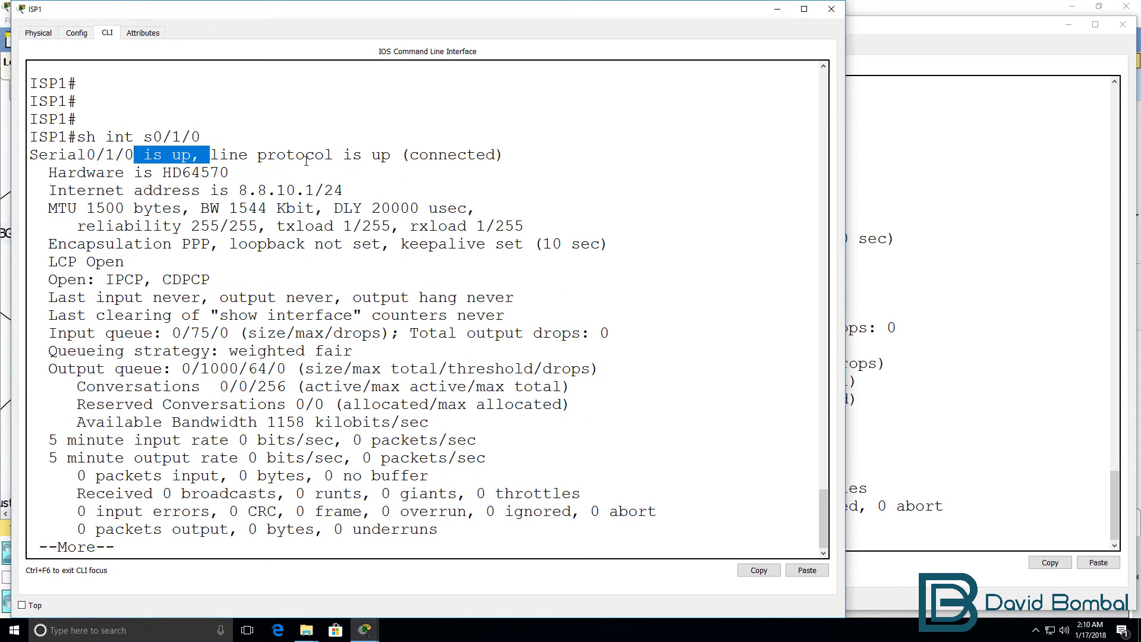
pyautogui.moveTo(354, 155); pyautogui.dragTo(389, 161)
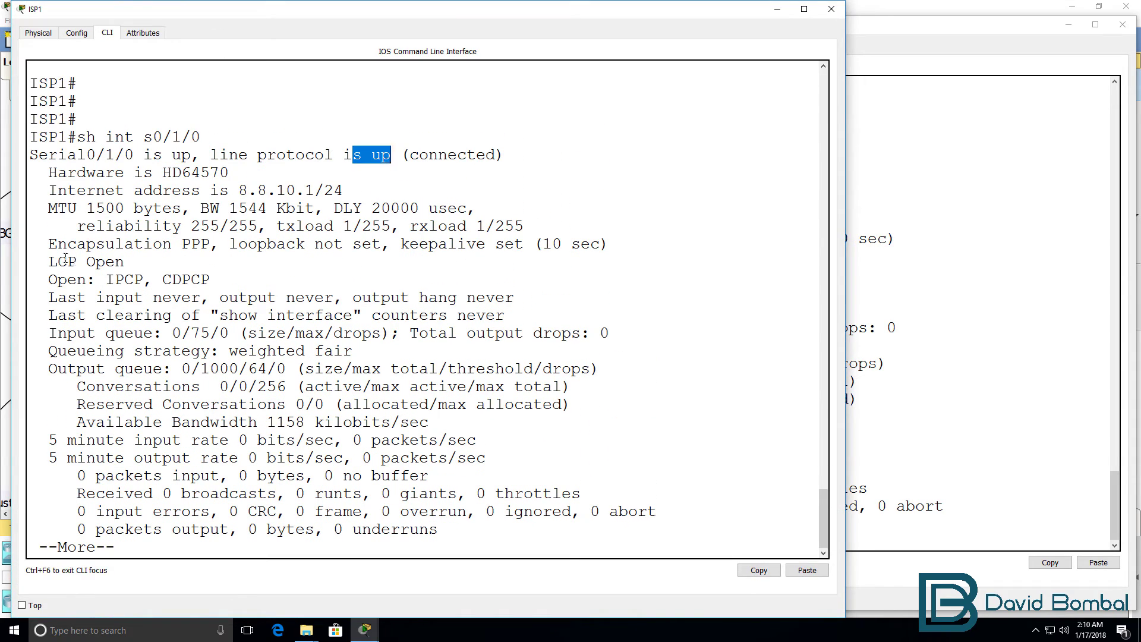
pyautogui.moveTo(39, 261); pyautogui.dragTo(210, 281)
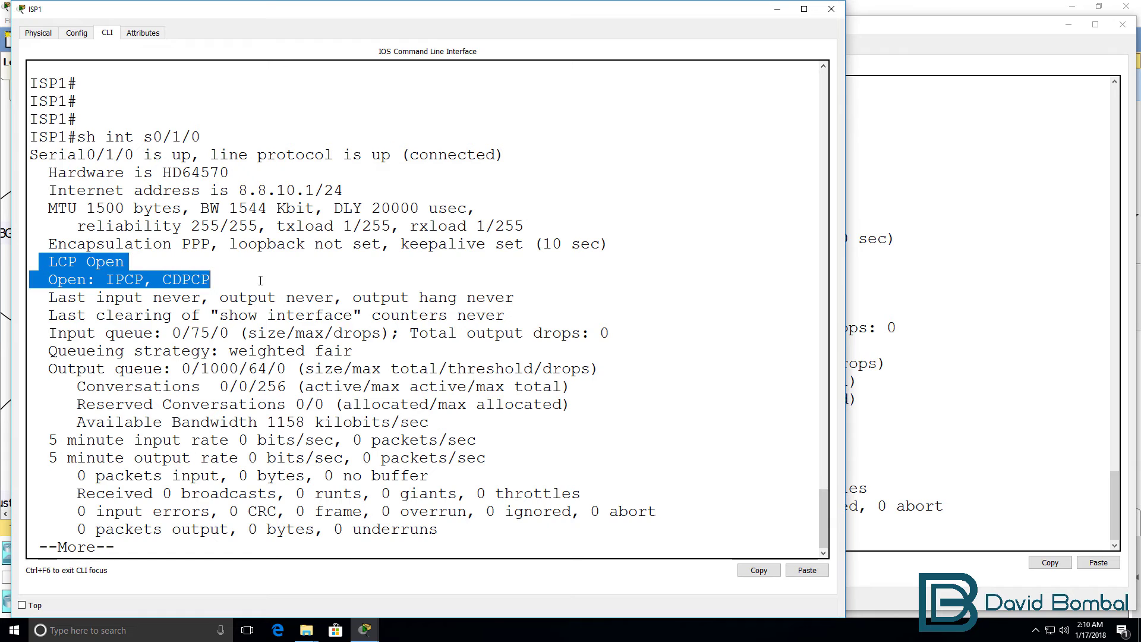
pyautogui.click(892, 215)
pyautogui.moveTo(335, 257); pyautogui.dragTo(497, 276)
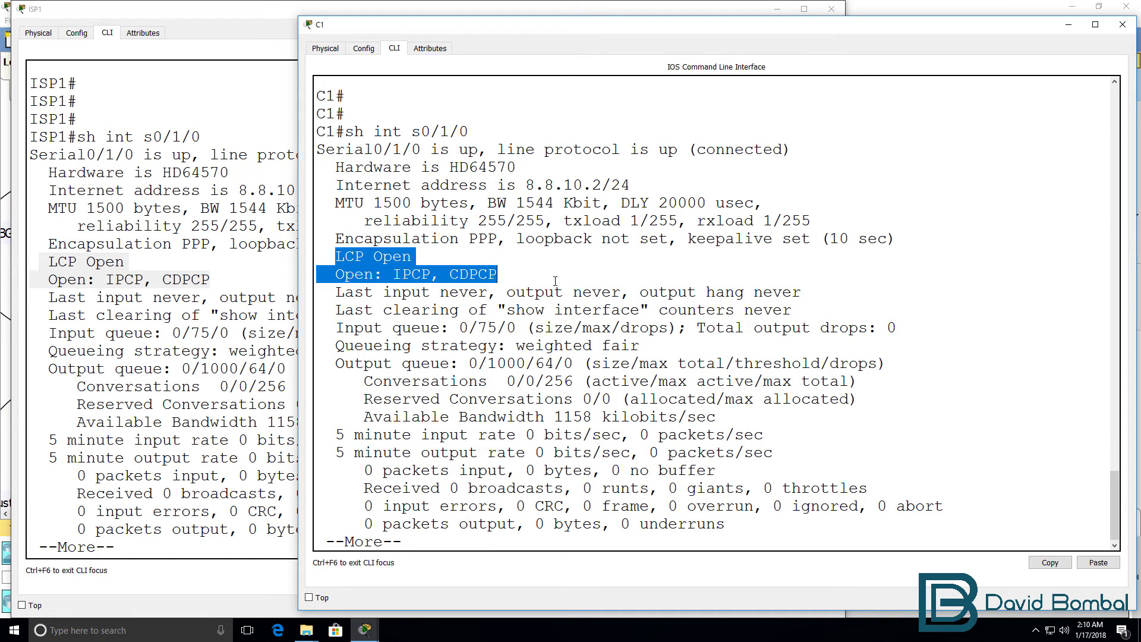
pyautogui.click(331, 254)
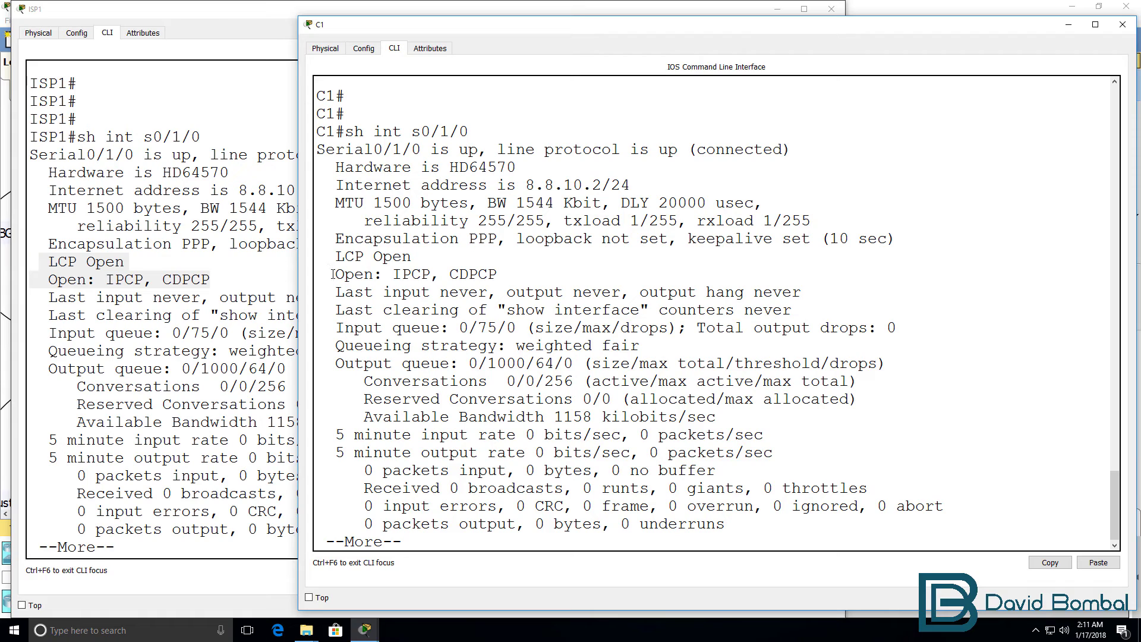
# - From C1, run 'ping 8.8.10.1' to ISP1 and get 5/5 successful replies
pyautogui.write('q')
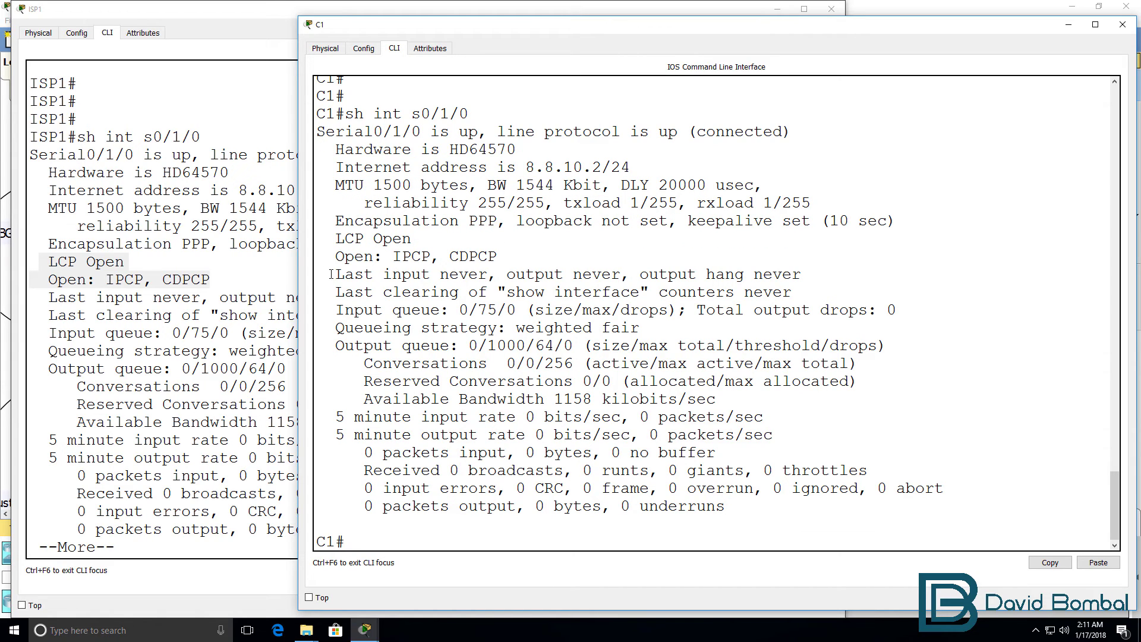
pyautogui.write('ping 8.8.10.1')
pyautogui.moveTo(410, 29); pyautogui.dragTo(488, 34)
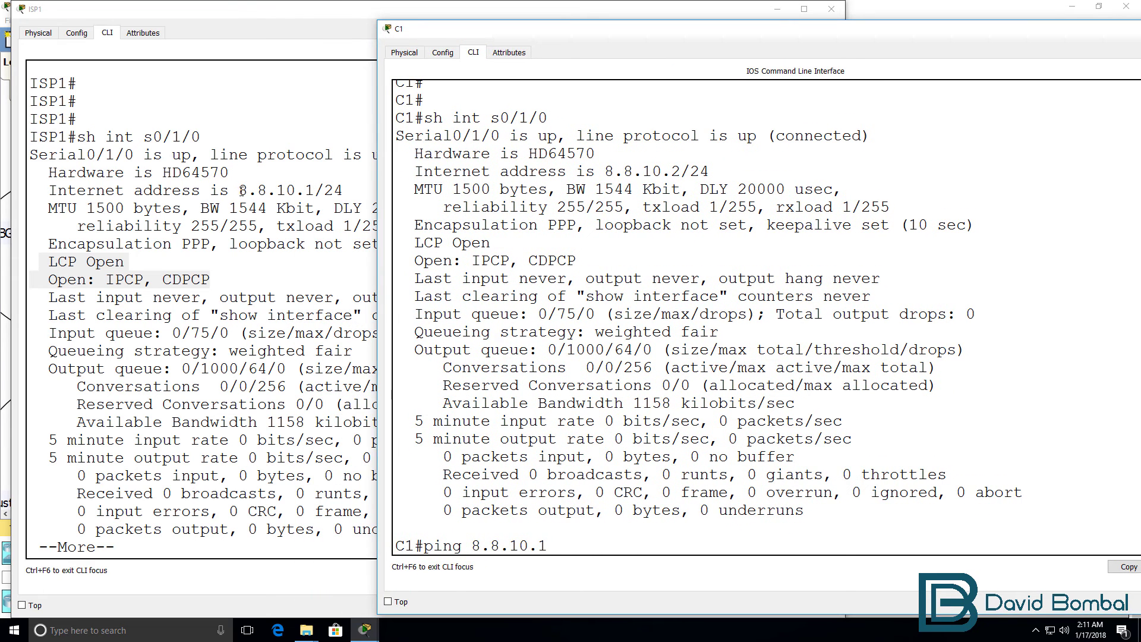
pyautogui.moveTo(239, 190); pyautogui.dragTo(314, 190)
pyautogui.click(956, 203)
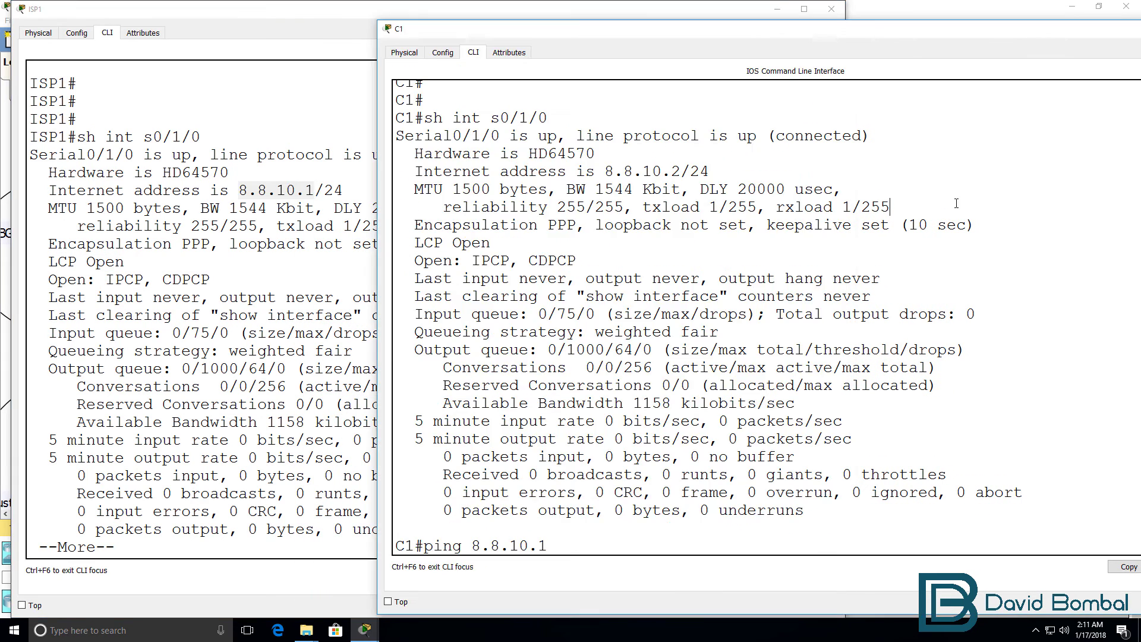
pyautogui.press('Return')
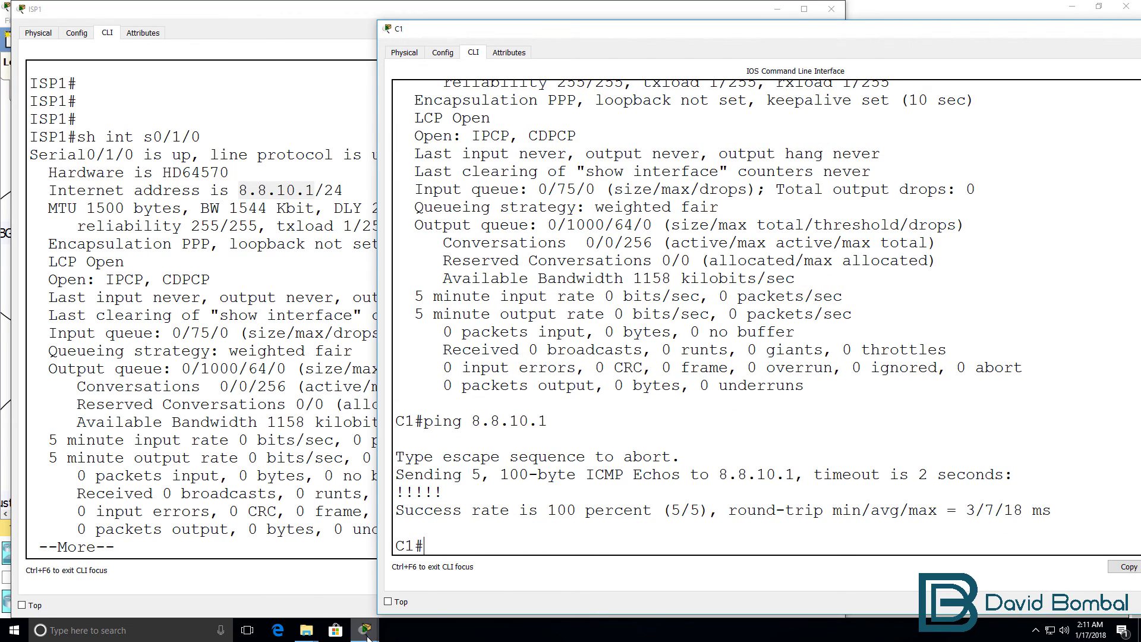
pyautogui.moveTo(367, 637)
pyautogui.click(199, 579)
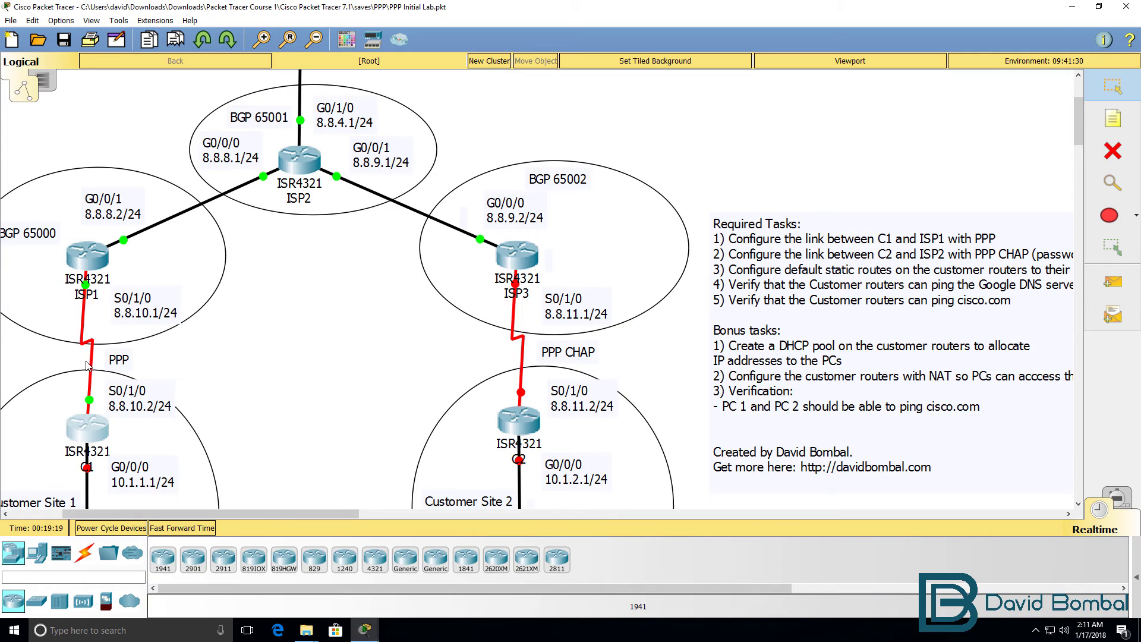